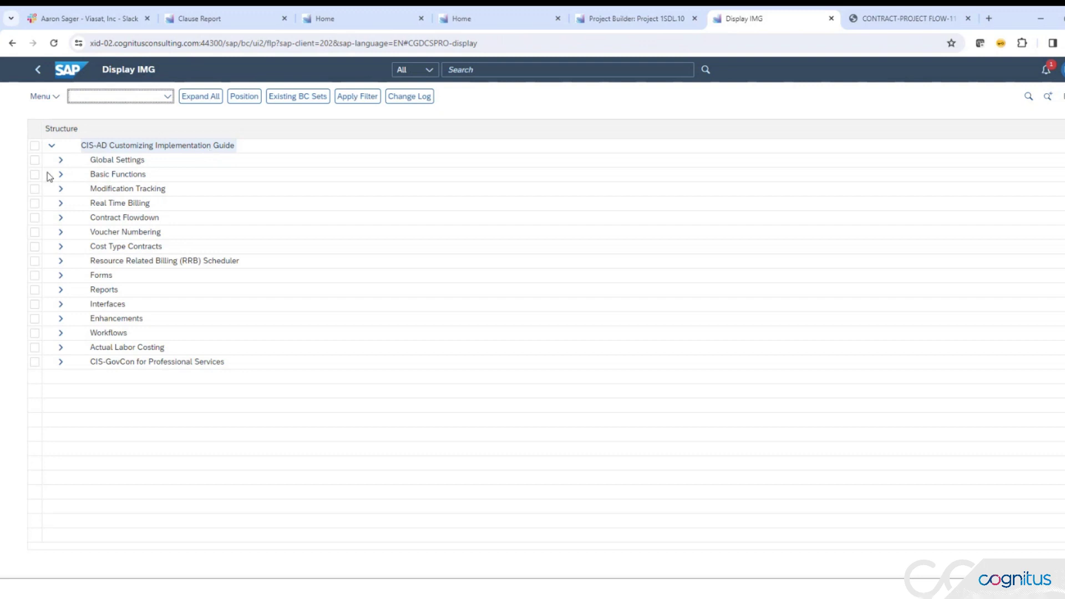
Expand Contract Flowdown and From Sales Contract in the implementation guide and open Define Contract Flowdown Header Fields
click(118, 219)
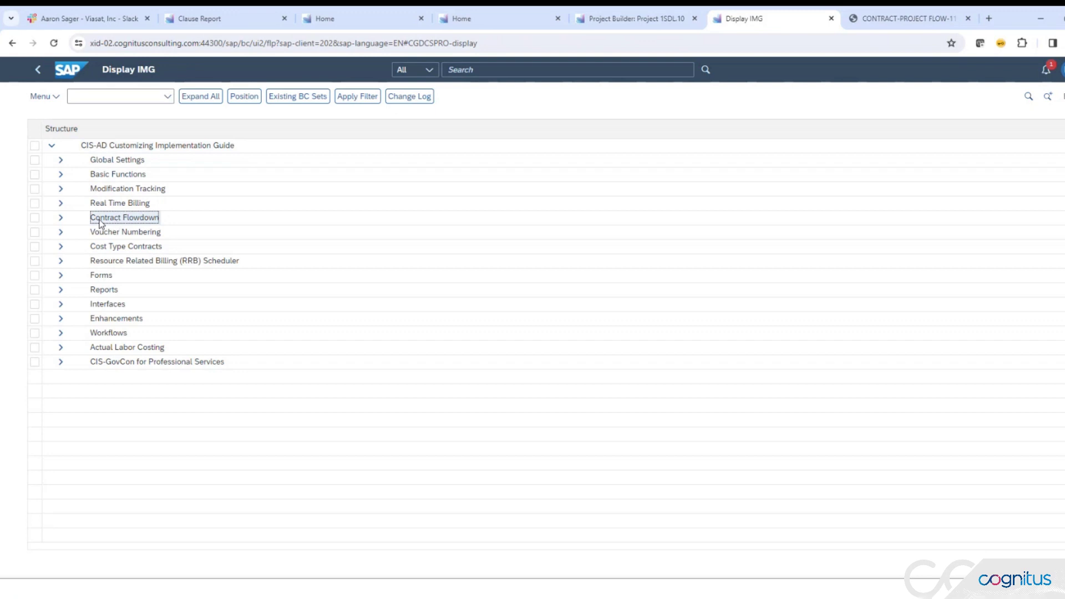
click(61, 219)
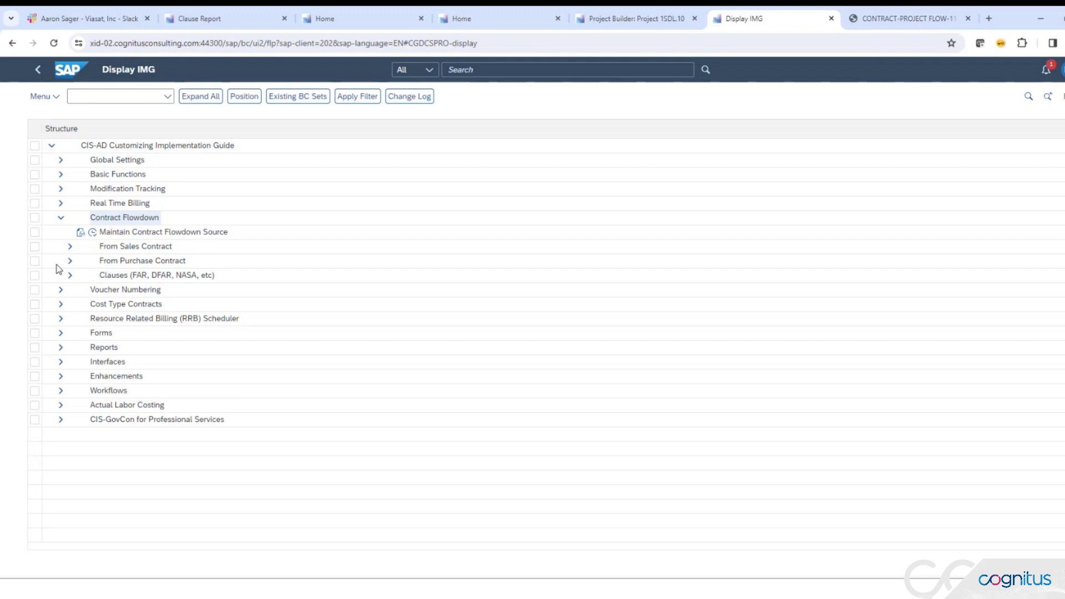
click(70, 248)
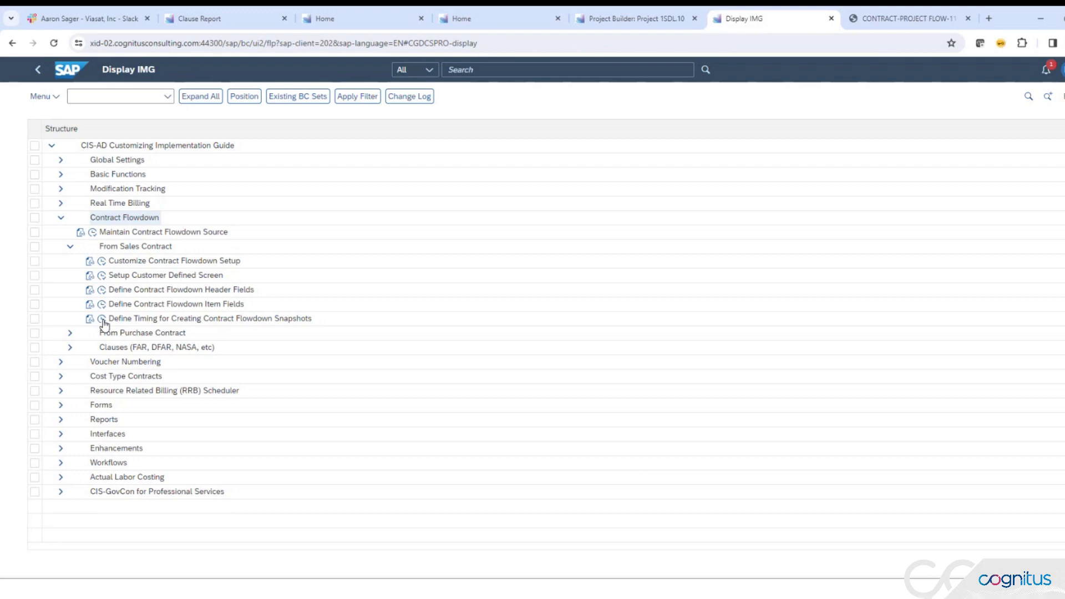
click(102, 290)
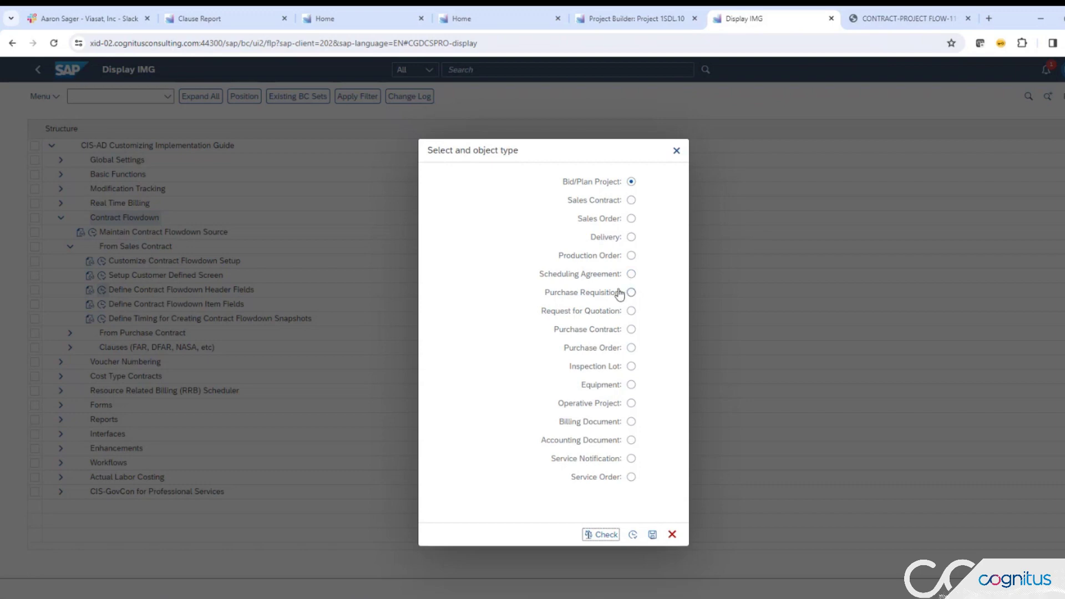
Go through the object types available for contract flowdown header fields, such as Sales Order, Production Order, Purchase Order, Equipment and Billing Document
click(631, 200)
click(631, 219)
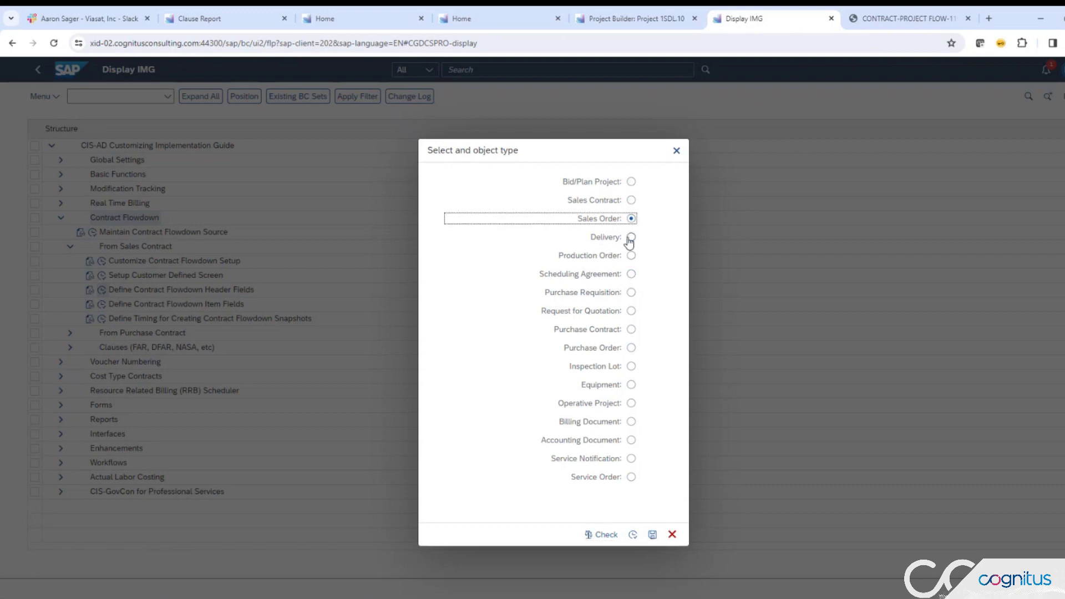
click(631, 238)
click(631, 256)
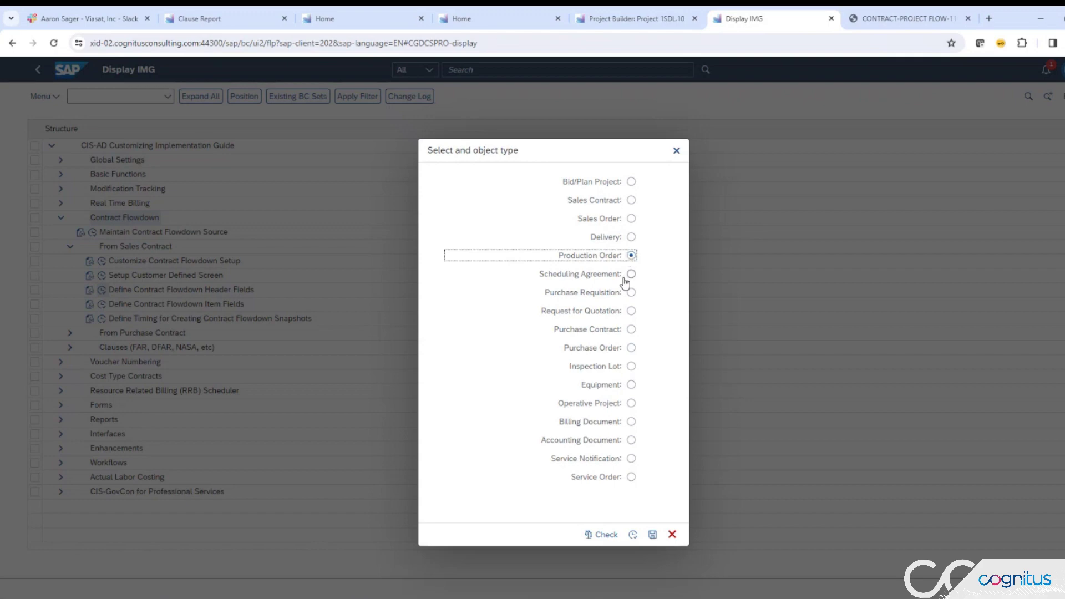
click(631, 348)
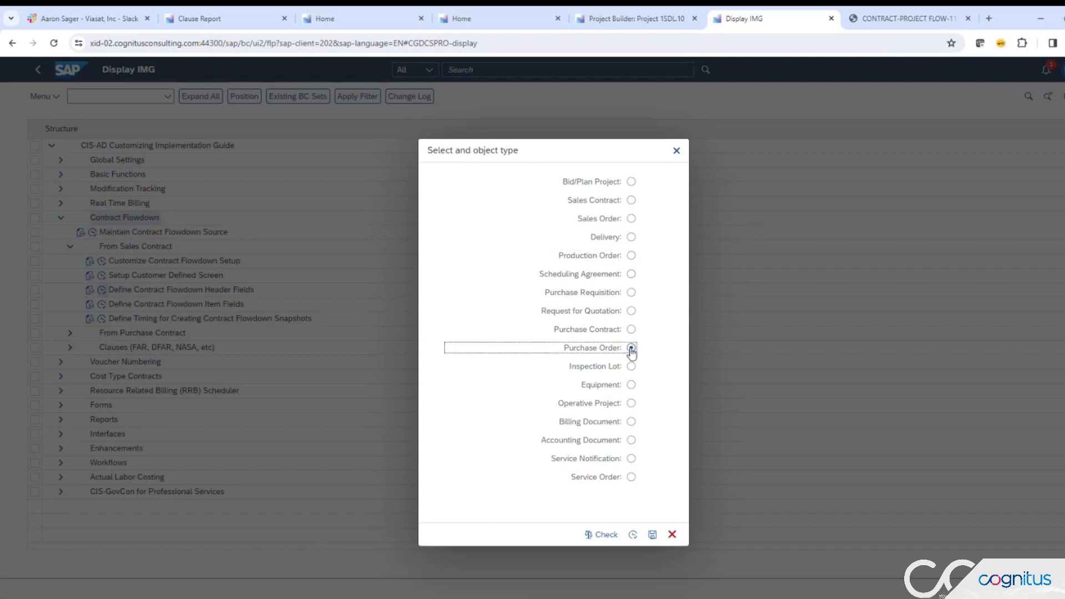
click(583, 372)
click(608, 387)
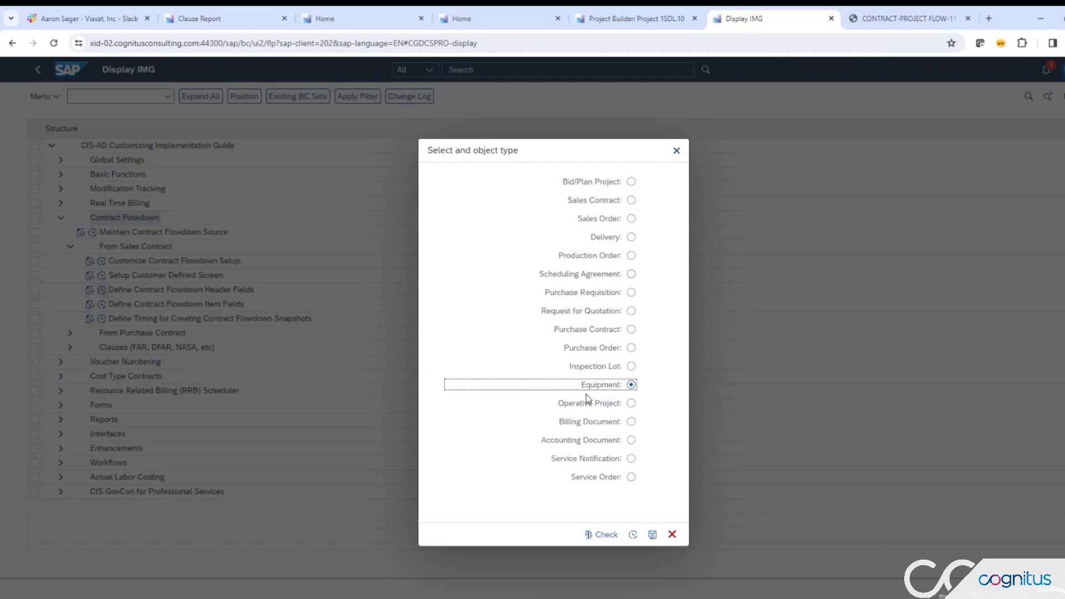
click(604, 442)
click(605, 423)
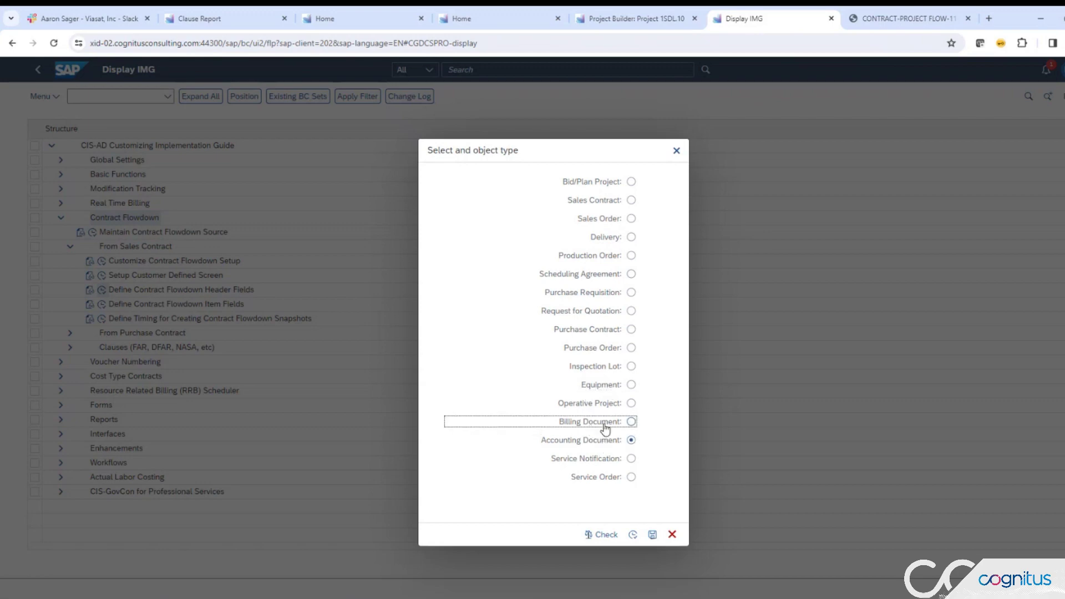
click(604, 405)
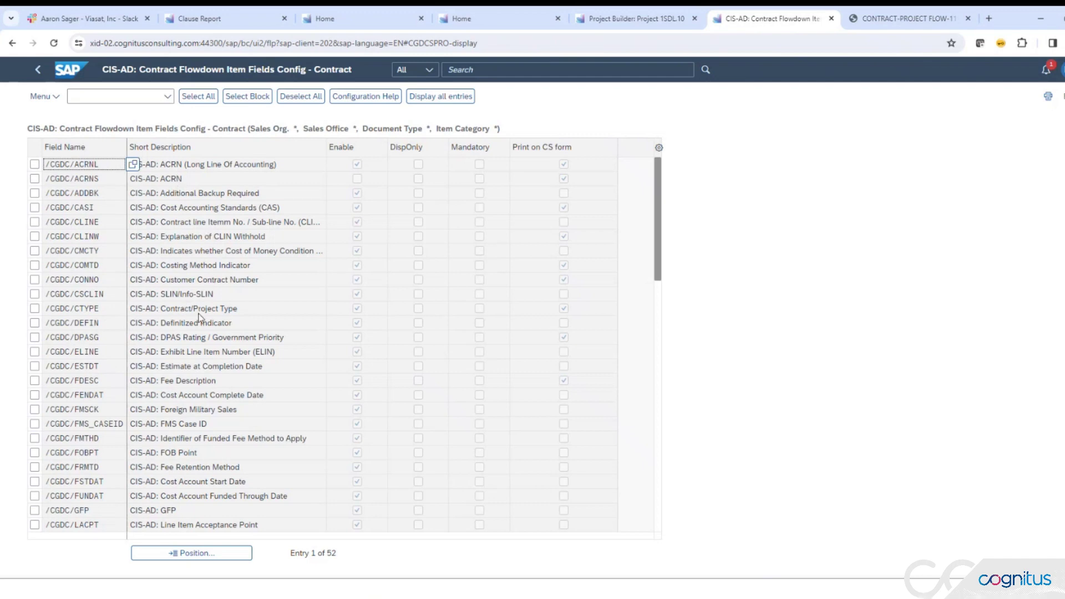
Examine the contract flowdown item fields configuration for Contract, including the enable and print settings, and return to the implementation guide structure
click(308, 337)
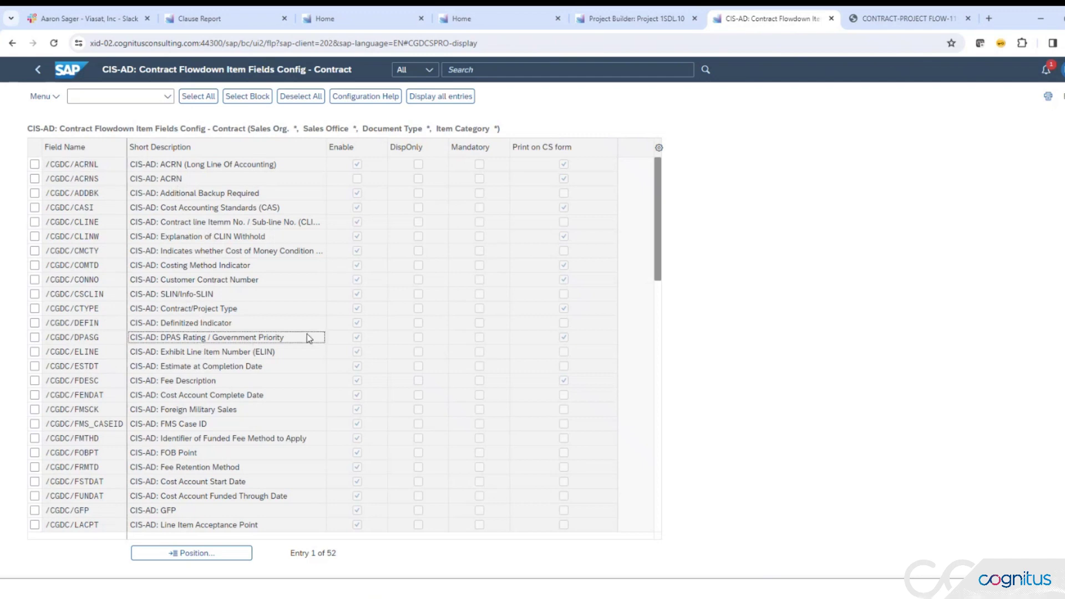
scroll(239, 338, down, 1)
scroll(238, 327, down, 1)
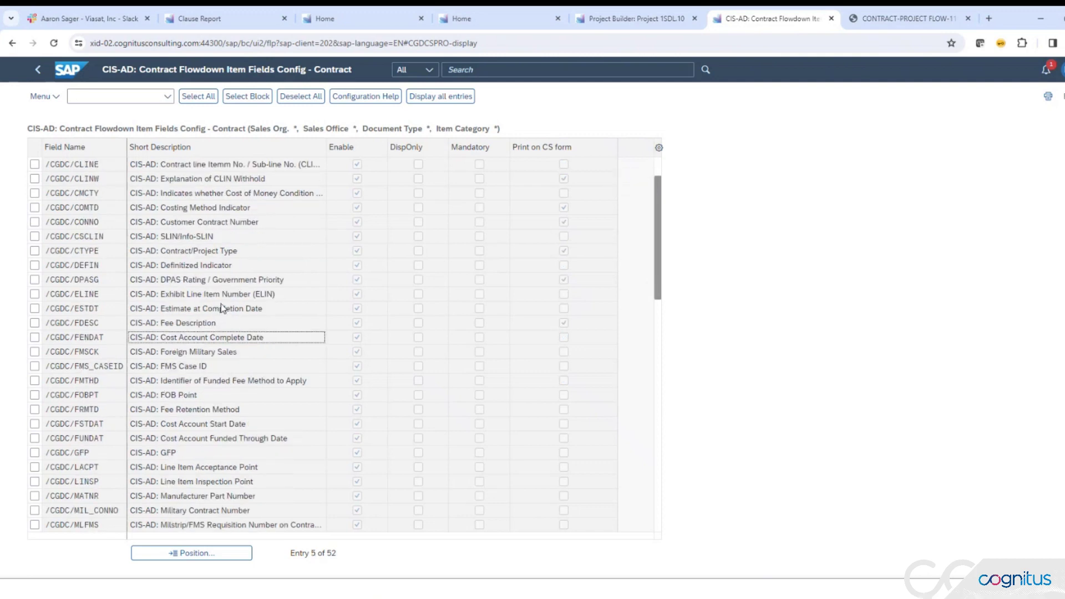
scroll(221, 302, down, 1)
scroll(221, 300, down, 1)
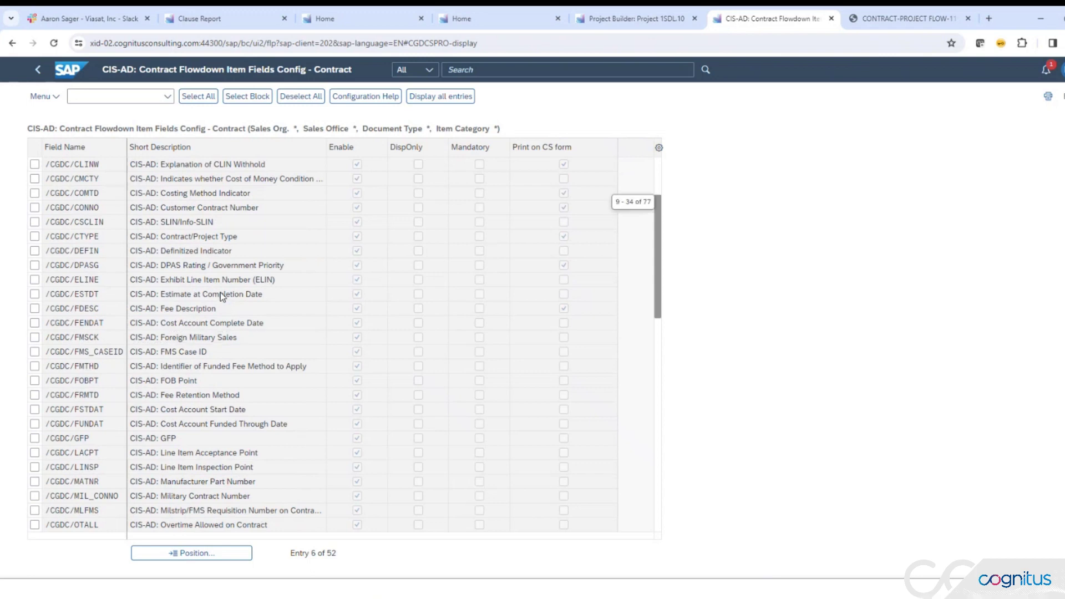
scroll(222, 294, down, 1)
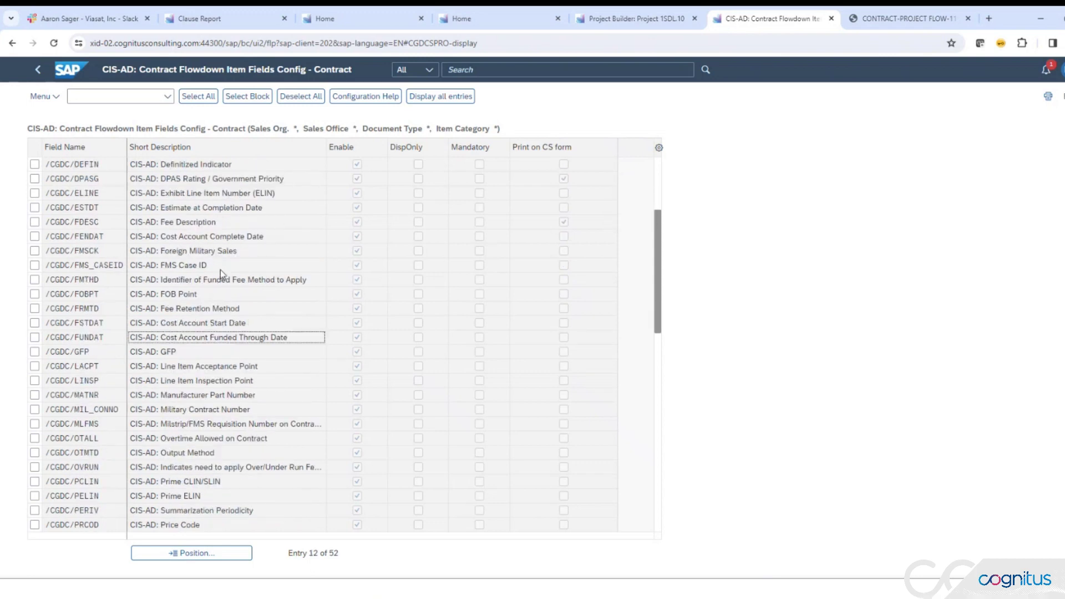
scroll(227, 281, down, 1)
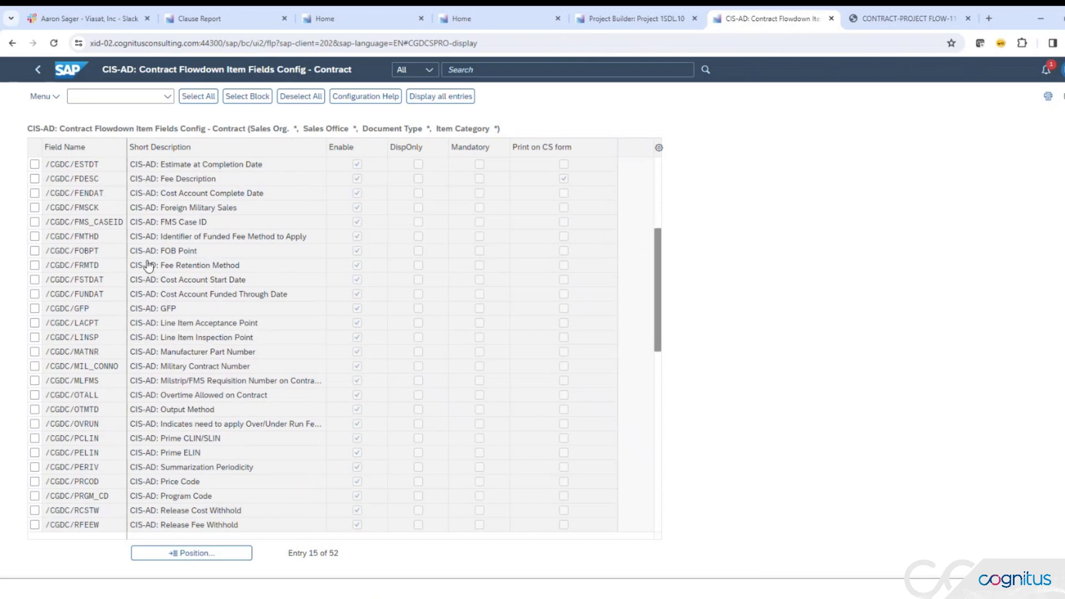
scroll(148, 266, down, 1)
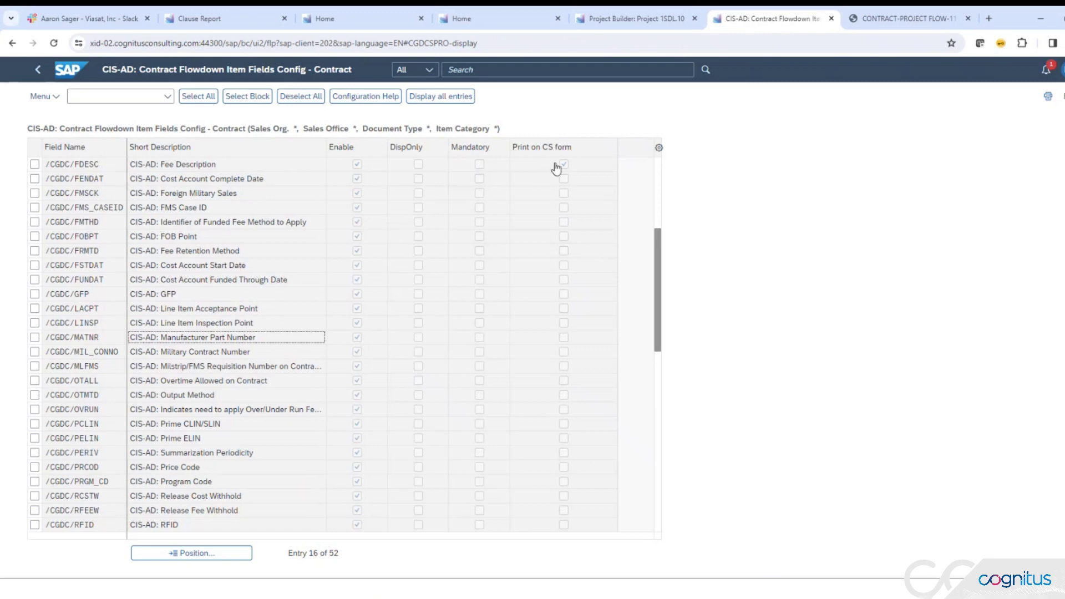
click(39, 71)
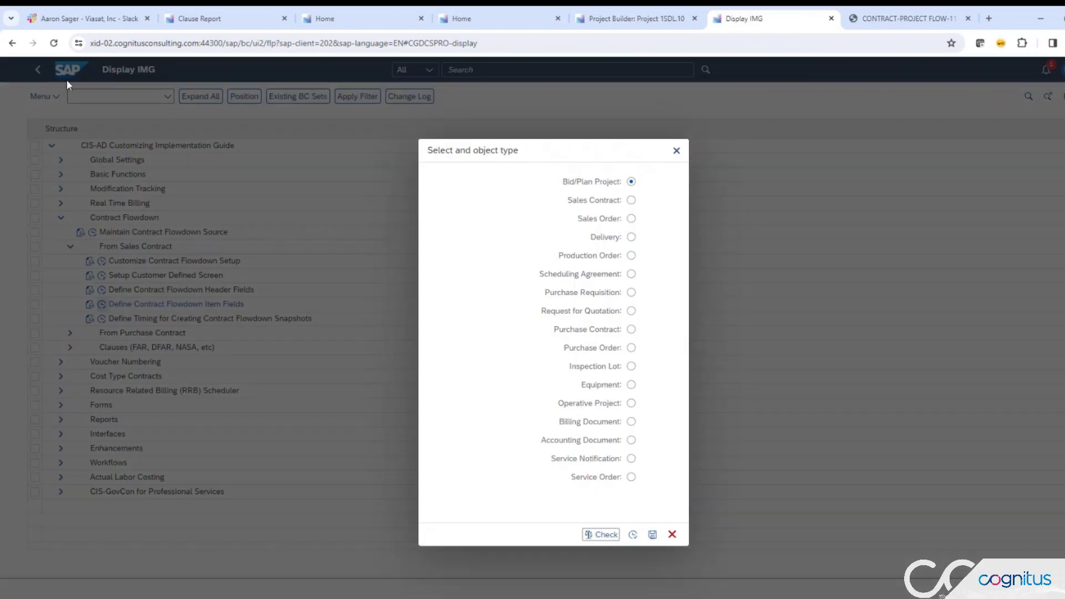
click(677, 150)
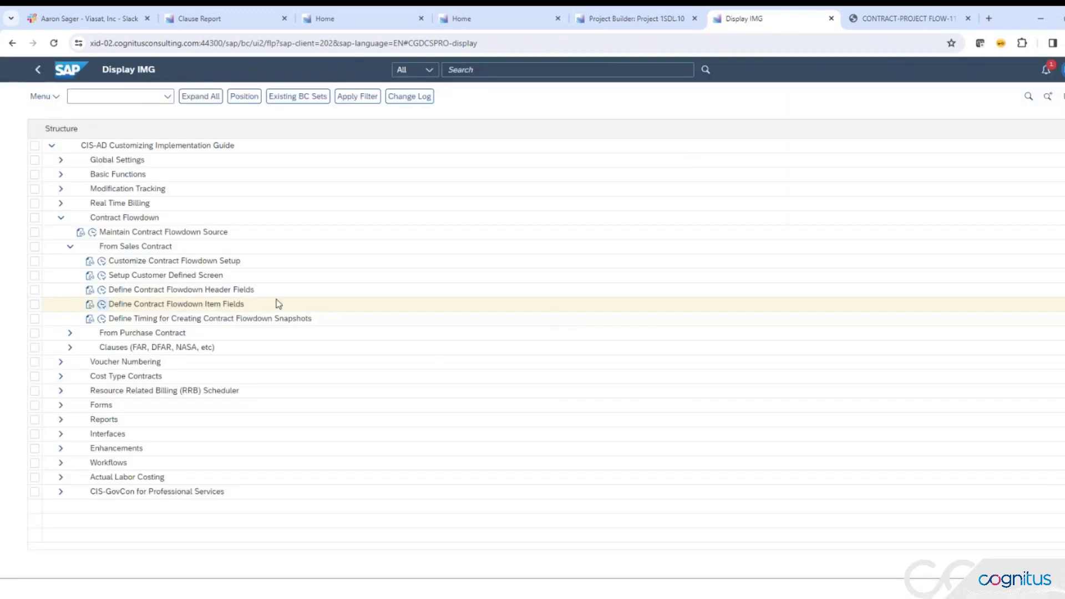
Switch to the SAP Home page, open Display Contract and display the prefilled sales contract
click(329, 18)
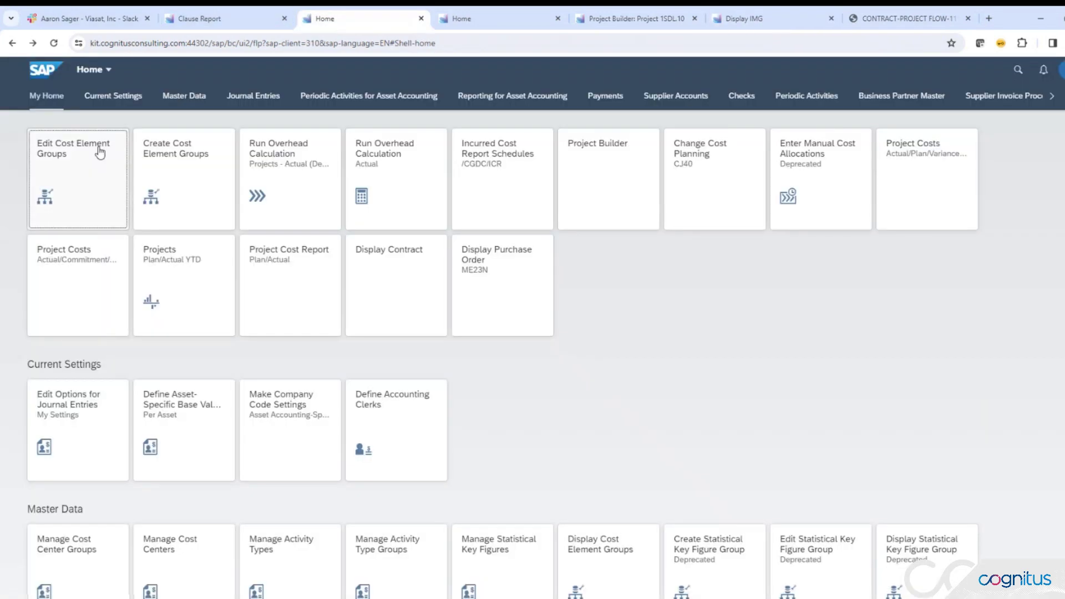
click(406, 270)
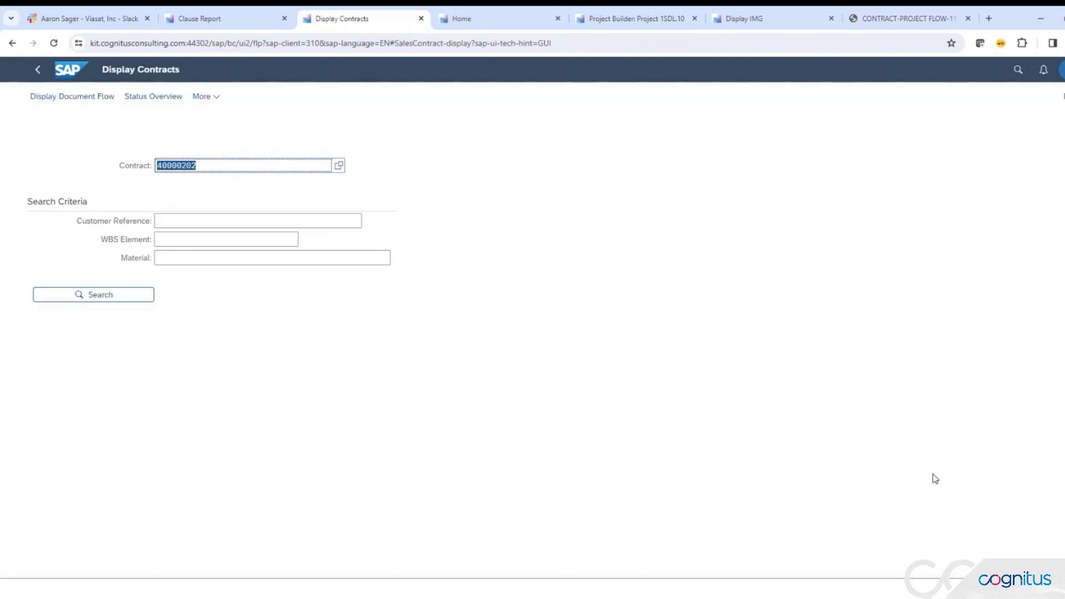
key(Return)
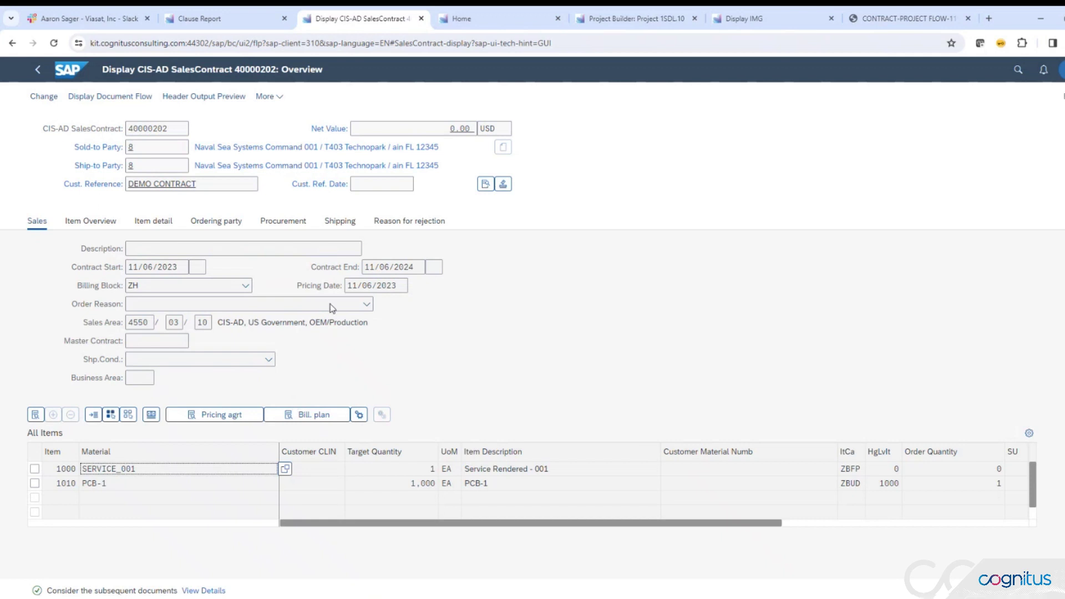
Open the contract's header data and review the CIS-AD Sales Contract Flowdown administration fields
click(484, 185)
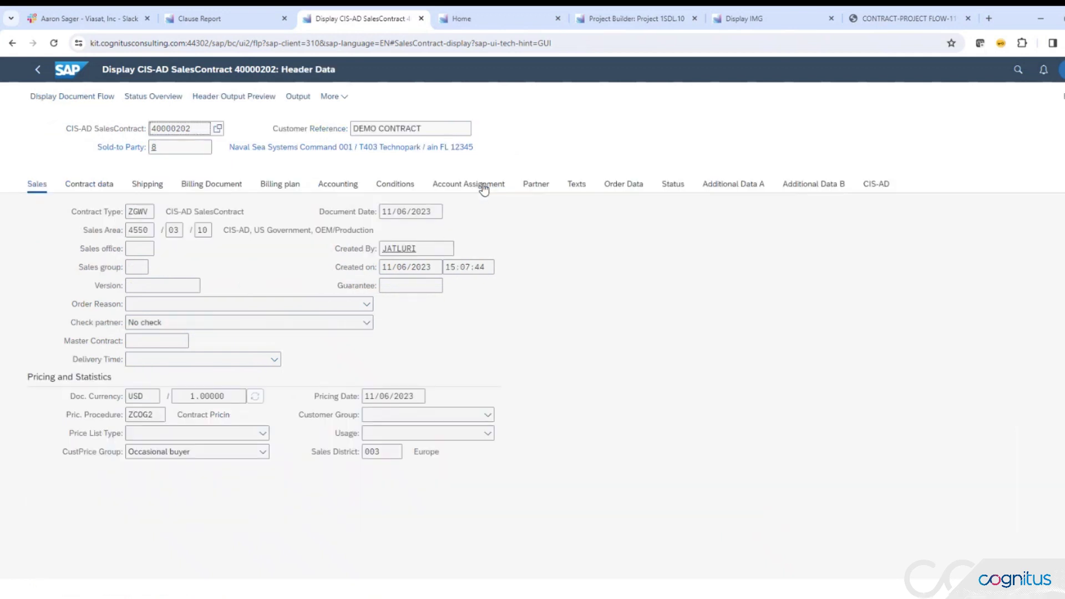
click(882, 188)
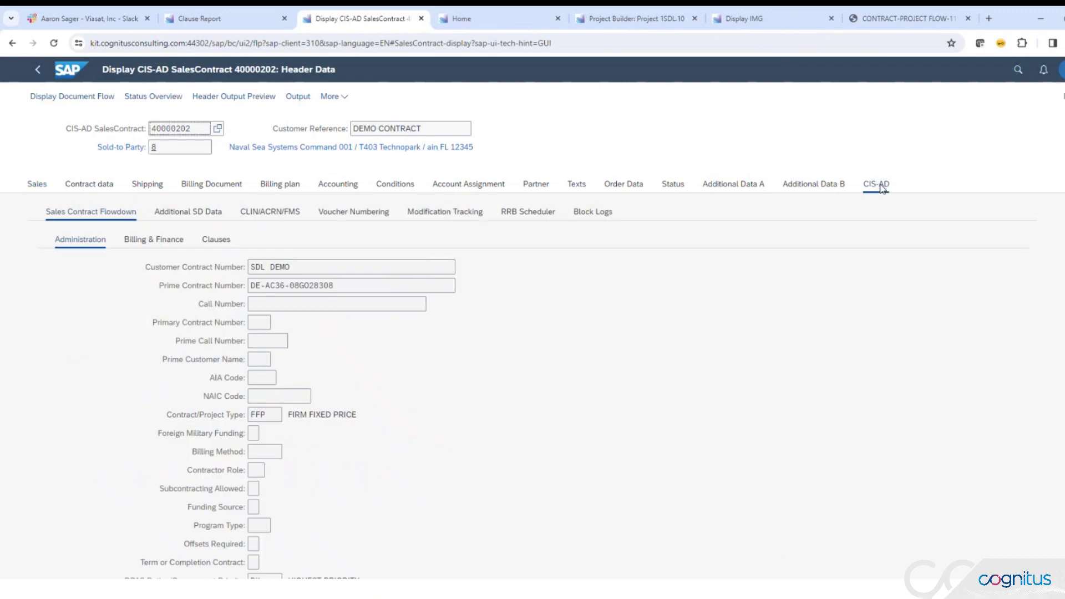
click(287, 272)
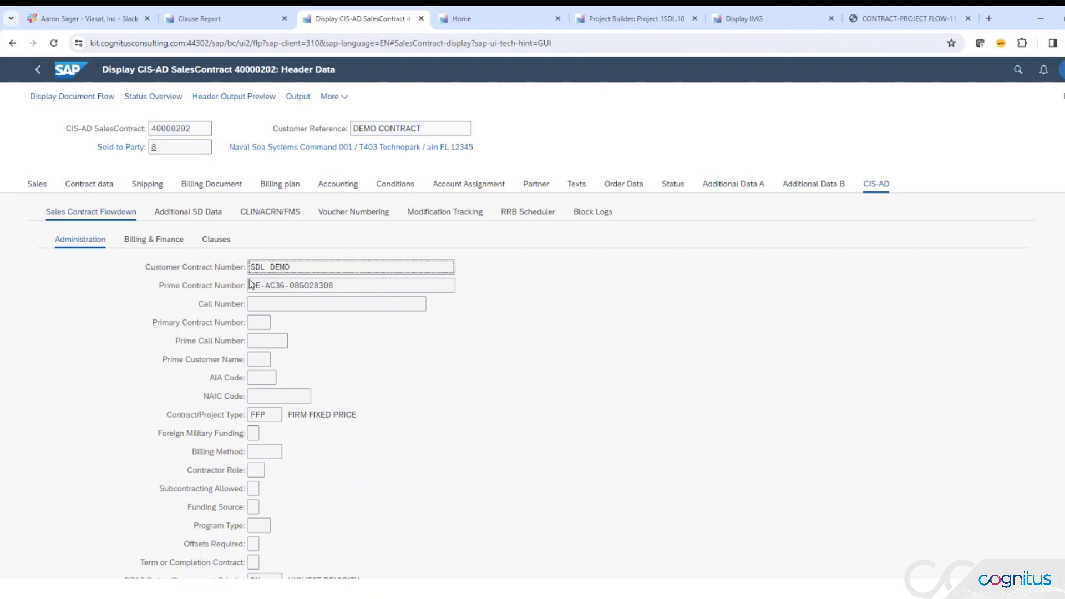
scroll(249, 281, down, 1)
scroll(249, 283, down, 3)
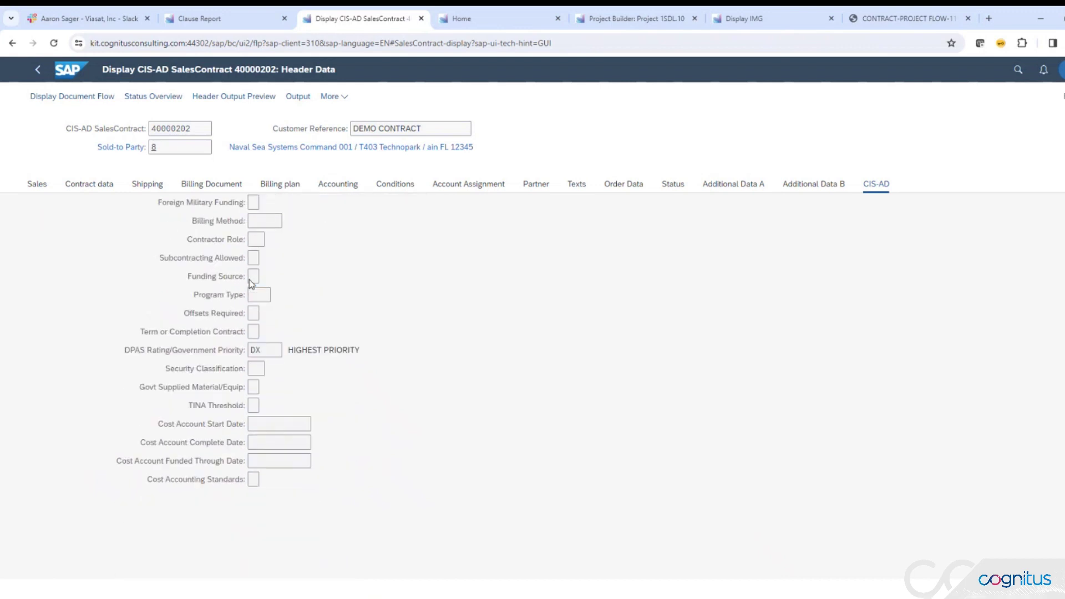
scroll(260, 289, up, 4)
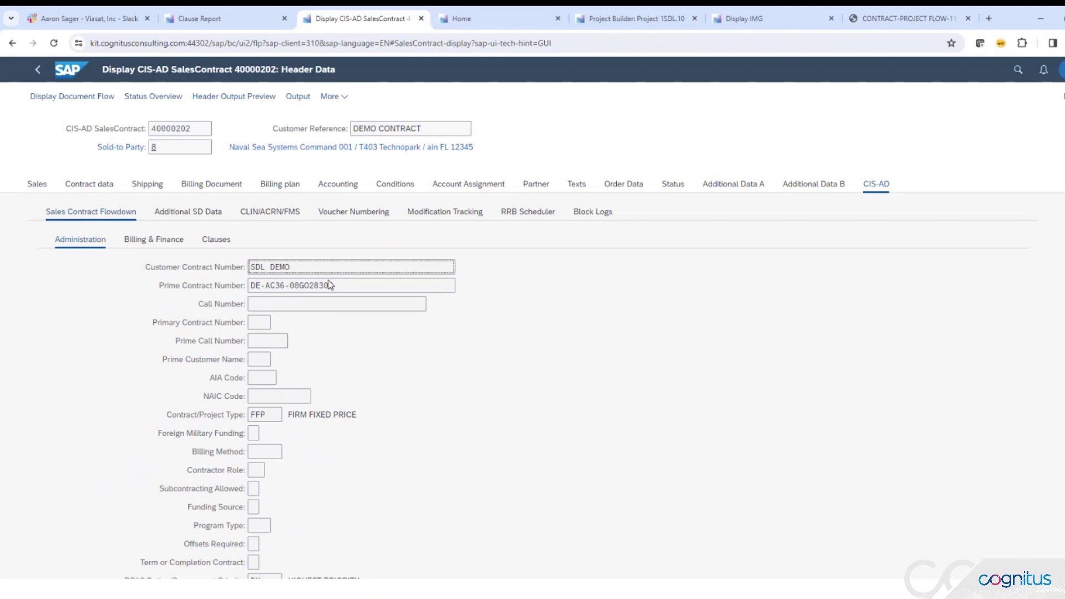
Return to the contract overview and open the CIS-AD flowdown data of item 1000, SERVICE_001
click(38, 69)
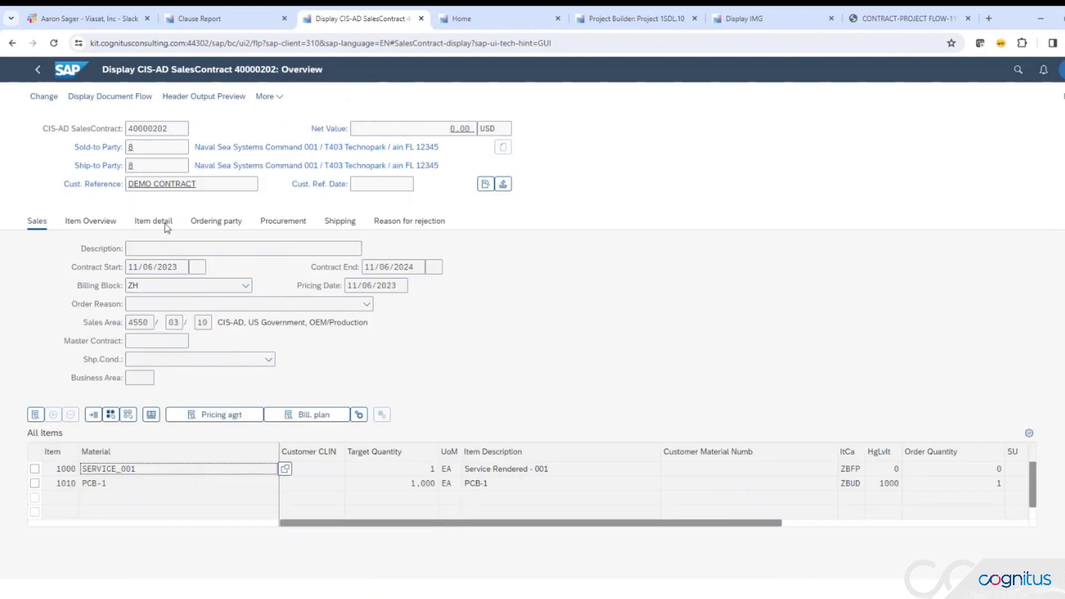
click(37, 469)
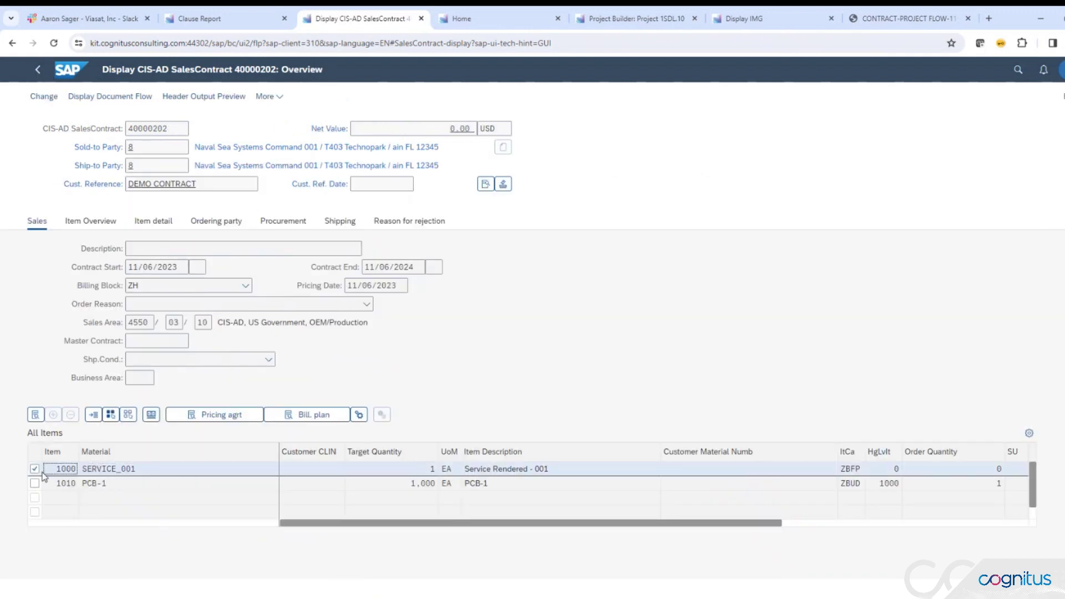
double_click(138, 468)
click(864, 203)
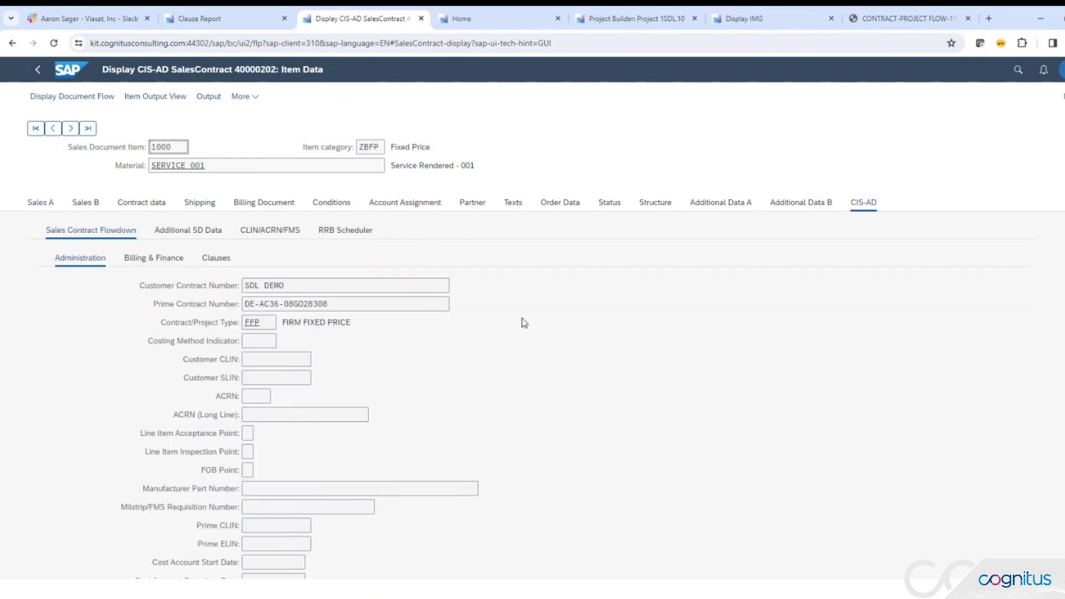
Review the item's administration fields, including DPAS Rating/Government Priority, and show the clauses assigned to it
scroll(280, 324, down, 2)
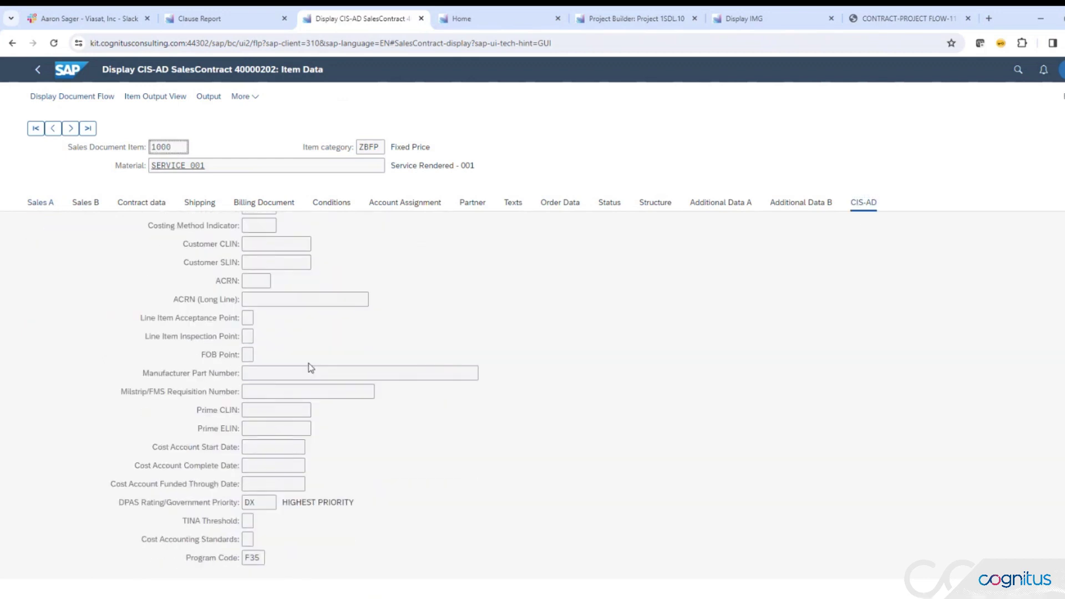
scroll(311, 367, up, 2)
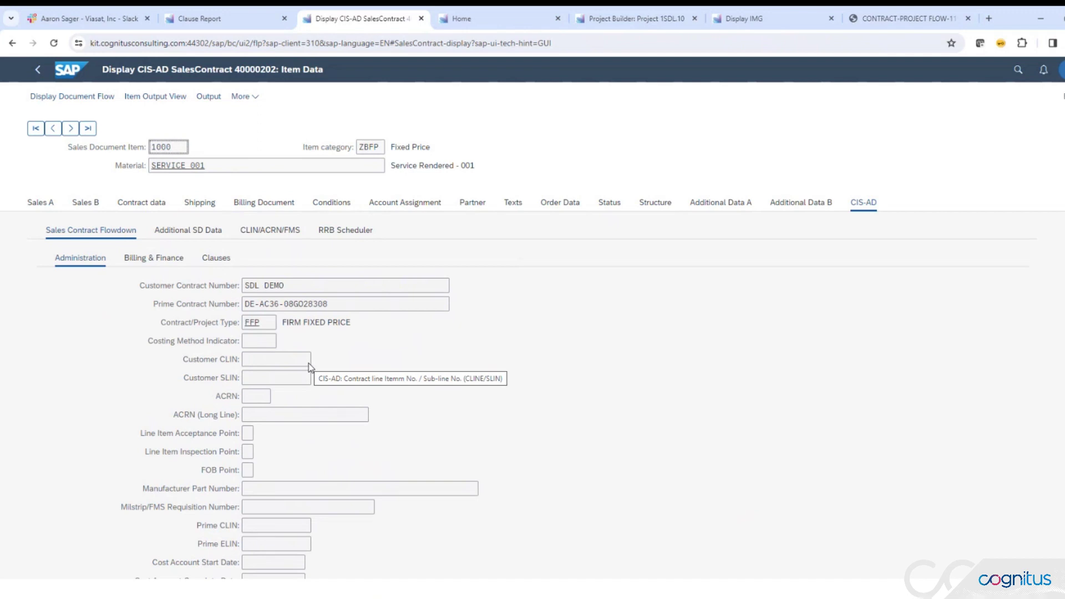
scroll(324, 333, down, 3)
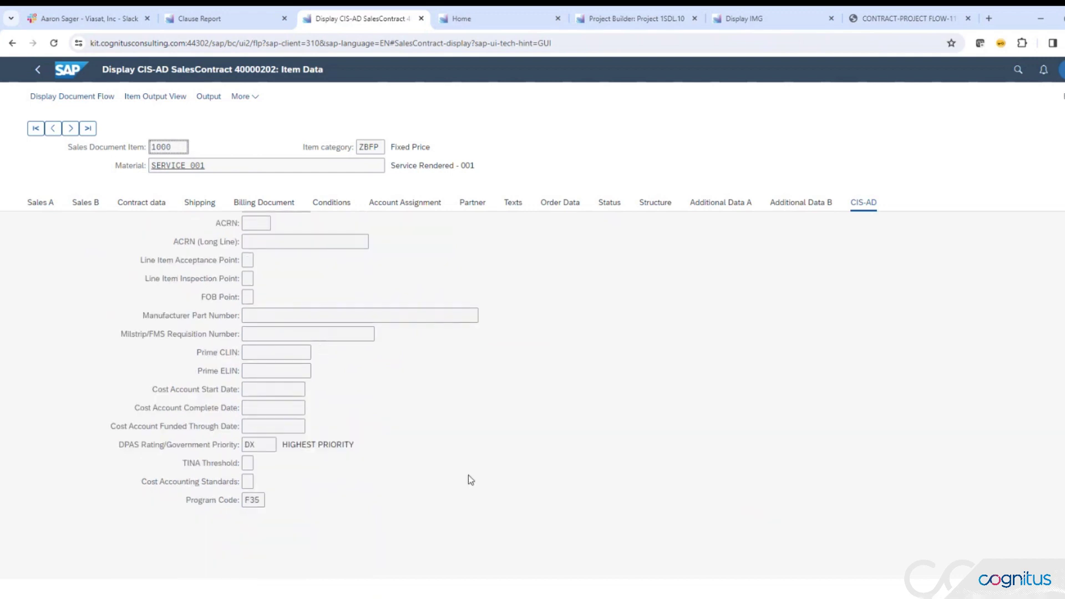
click(264, 450)
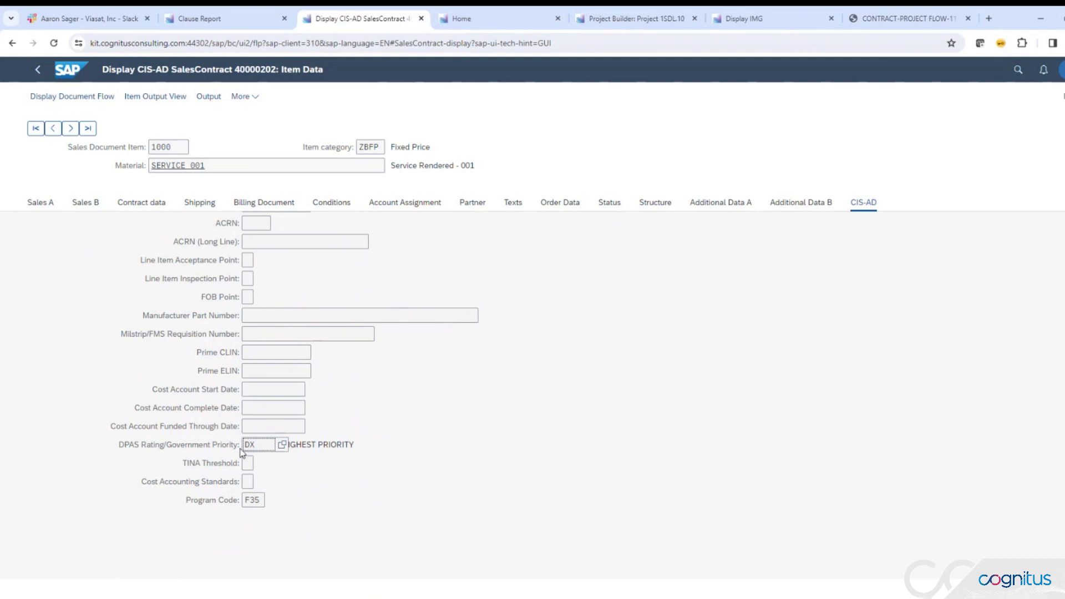
scroll(249, 408, up, 3)
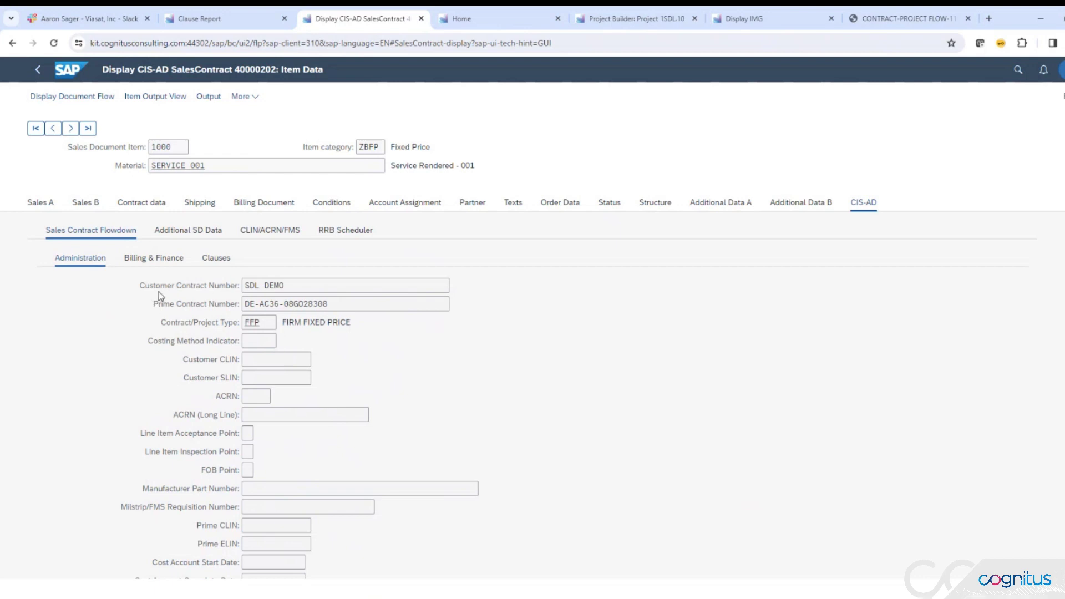
click(214, 260)
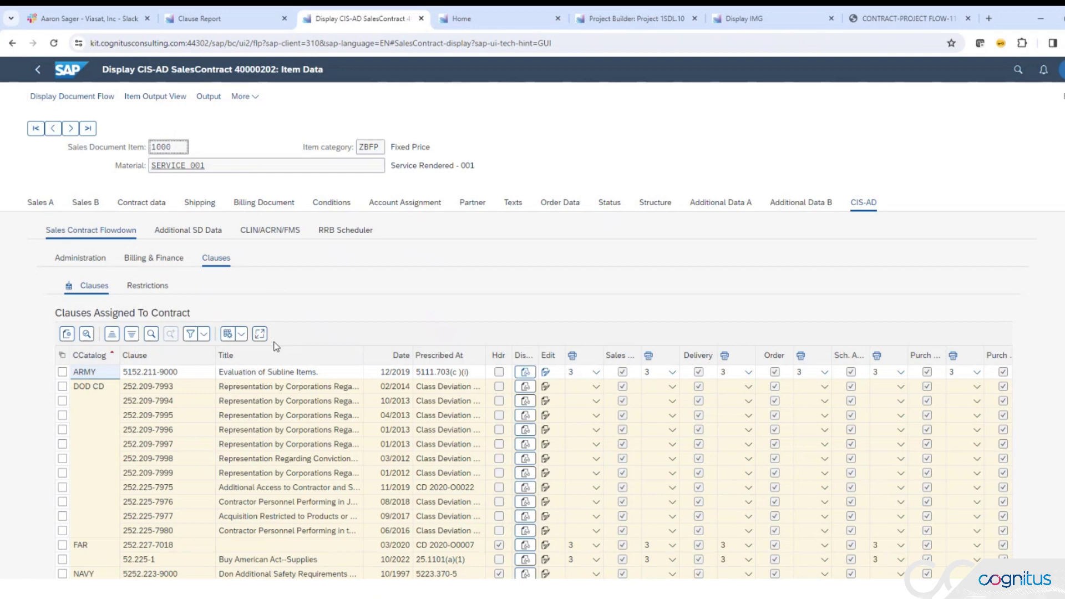
Return to the contract overview, switch the contract to change mode and clear its Billing Block
click(39, 72)
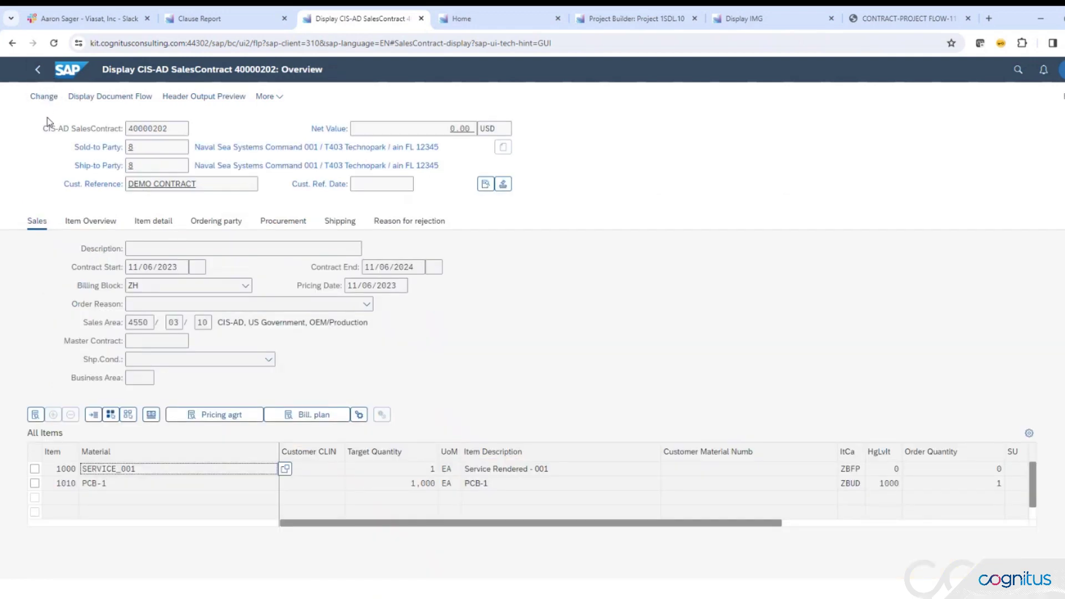
click(43, 96)
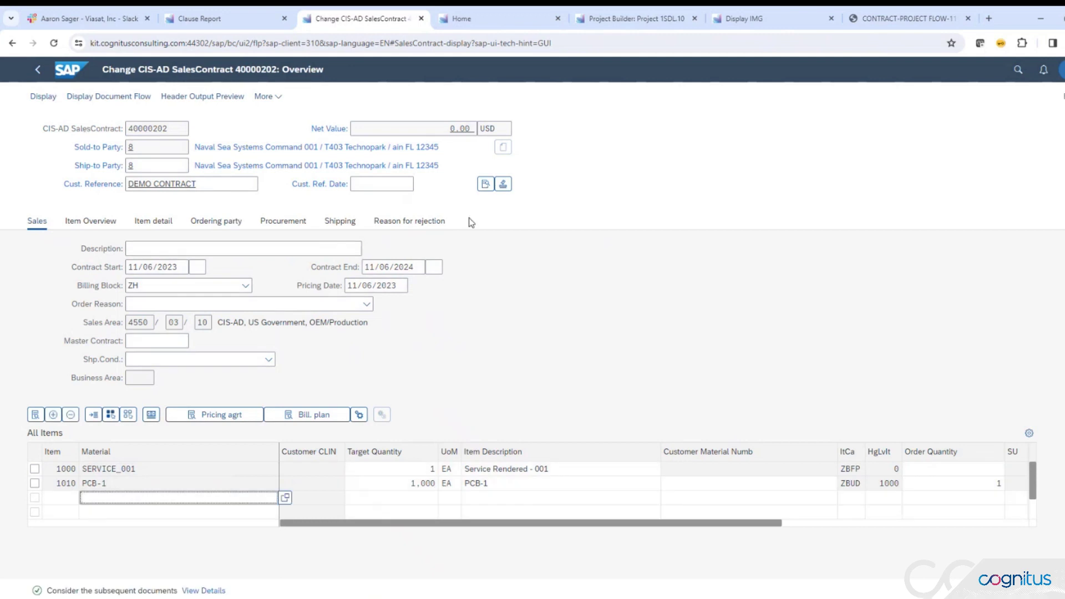
click(486, 188)
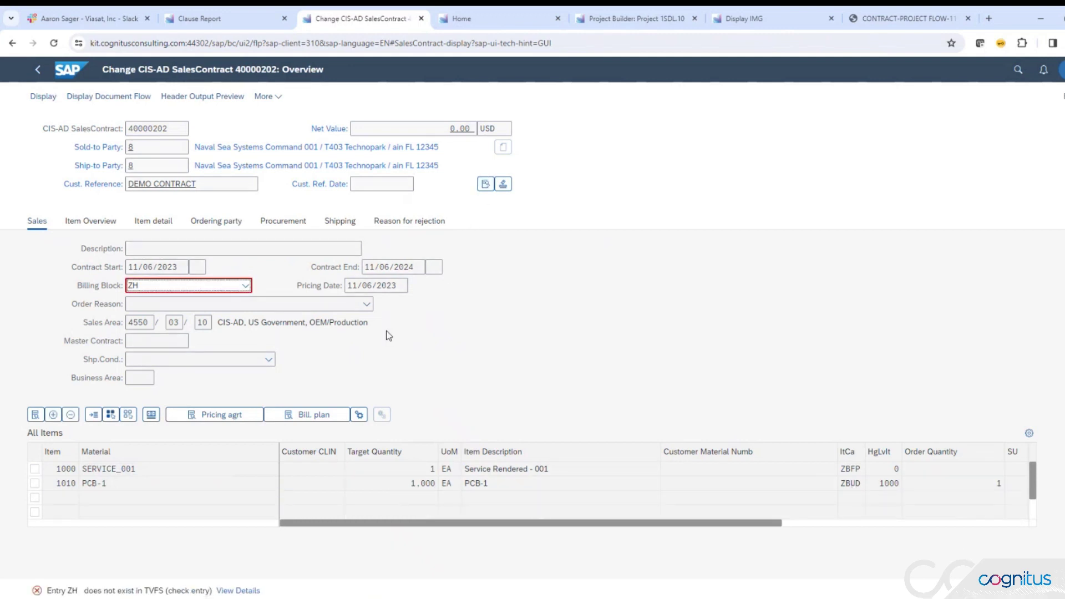
click(245, 285)
scroll(173, 491, down, 2)
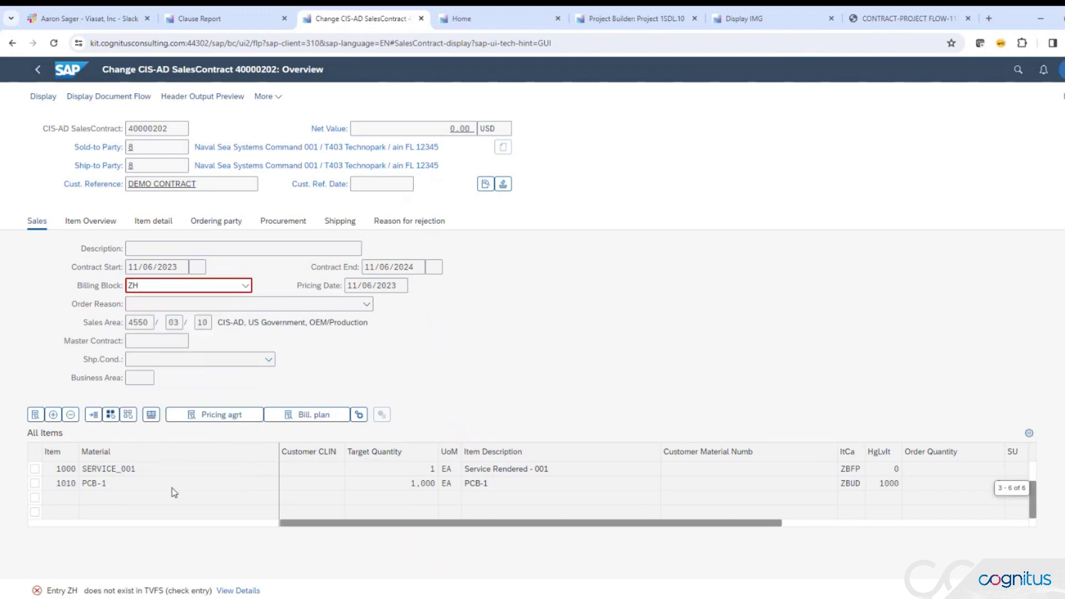
click(209, 288)
click(171, 466)
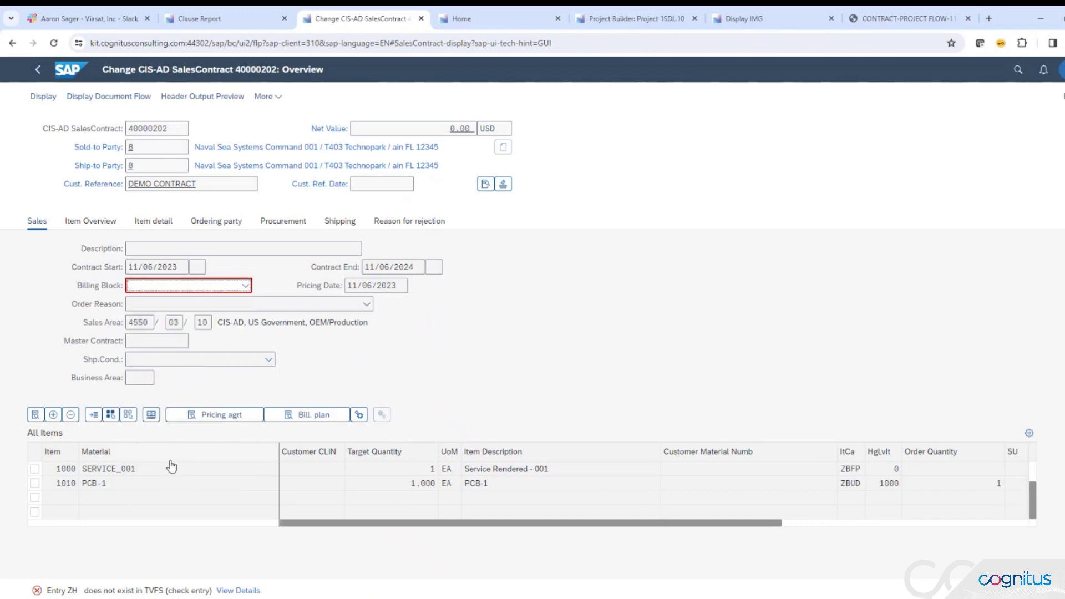
Open the contract's header data and display the clauses assigned under the CIS-AD Sales Contract Flowdown
click(486, 189)
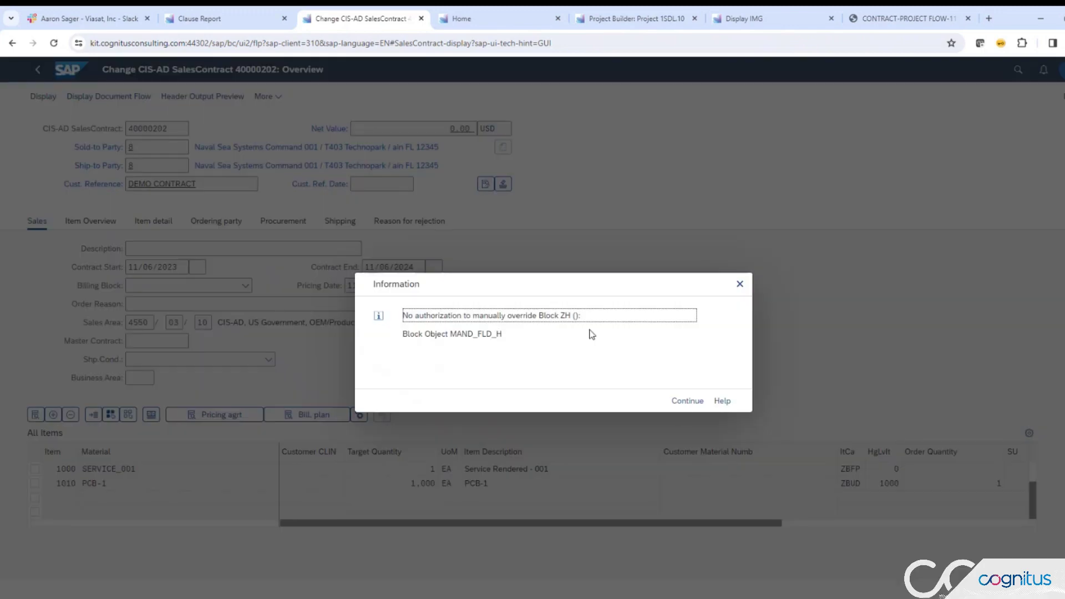
click(681, 401)
click(867, 194)
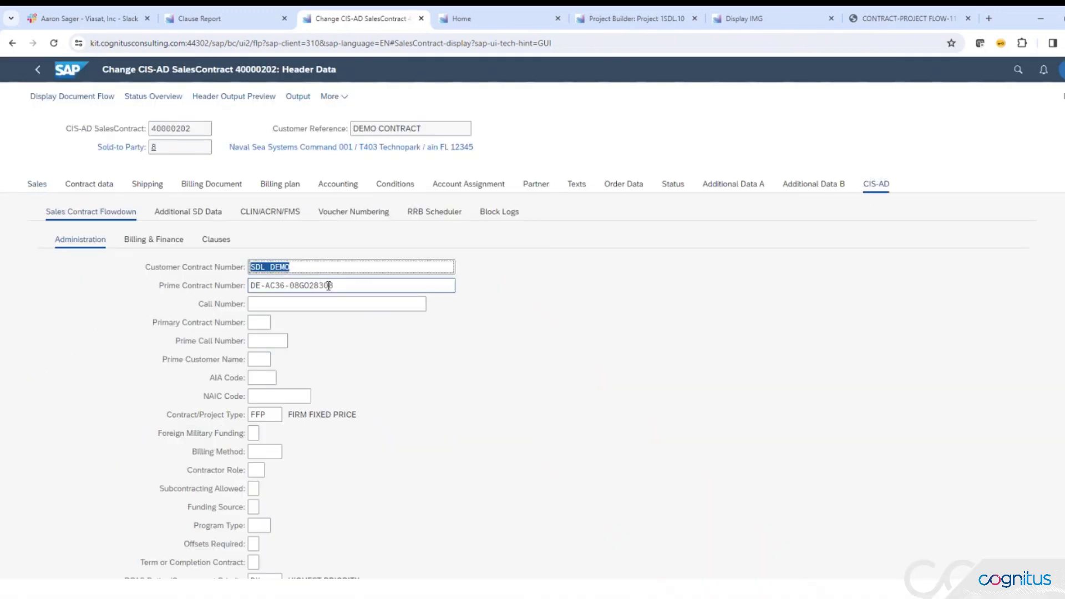
click(215, 239)
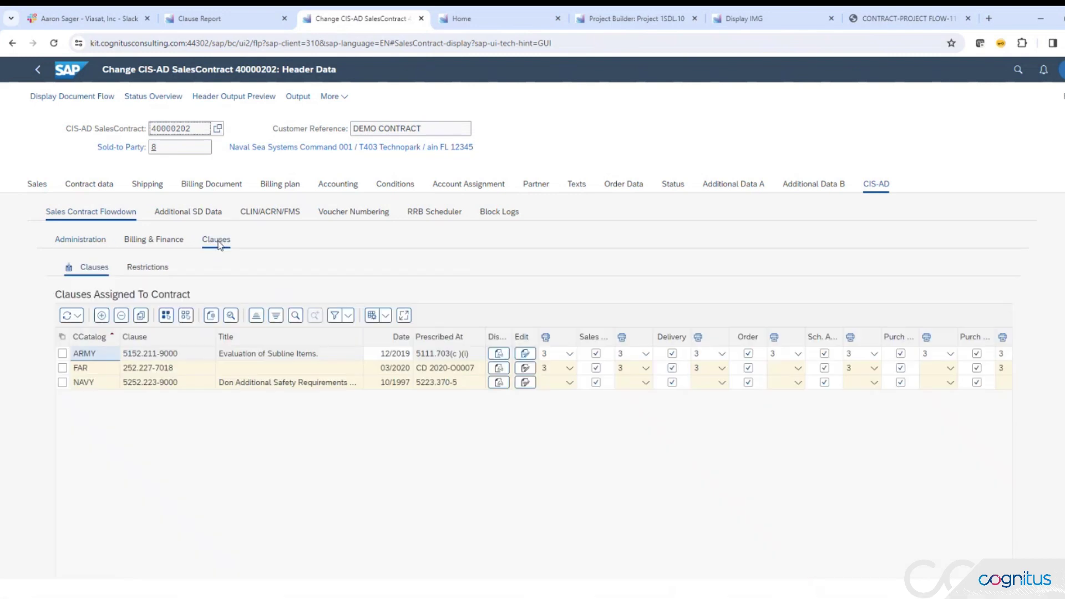
Assign all clauses of part 970 from the Department of Energy Acquisition Regulation catalog to the contract header
click(100, 315)
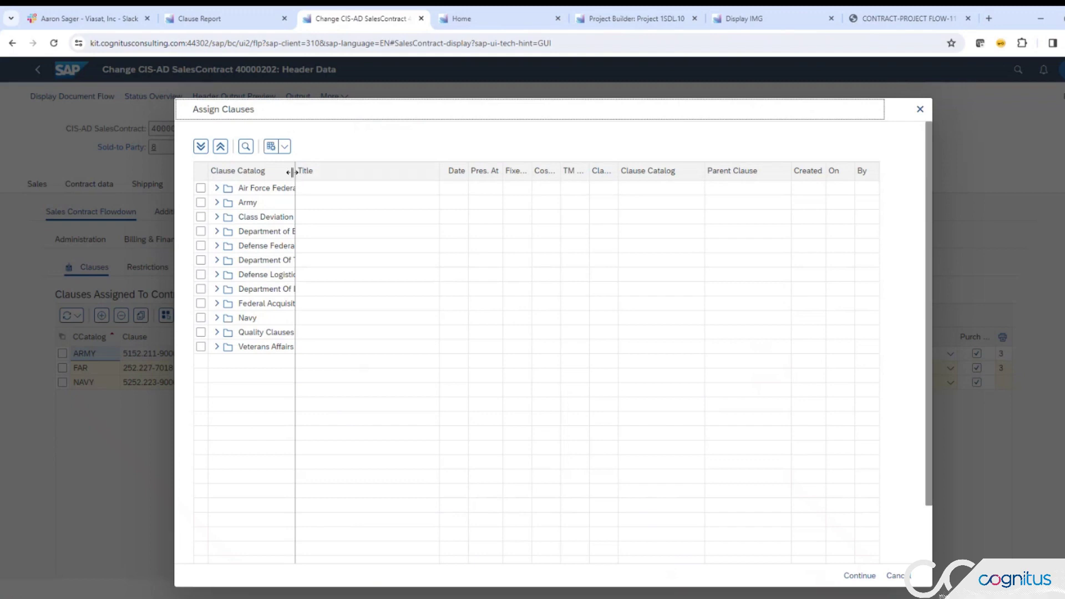
drag(293, 172, 373, 186)
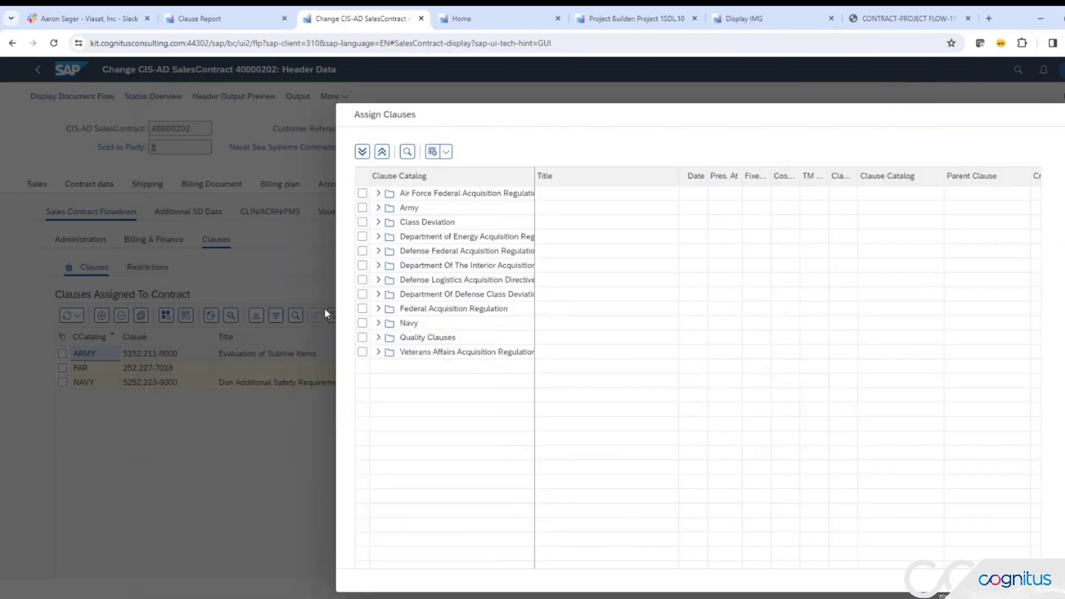
click(378, 238)
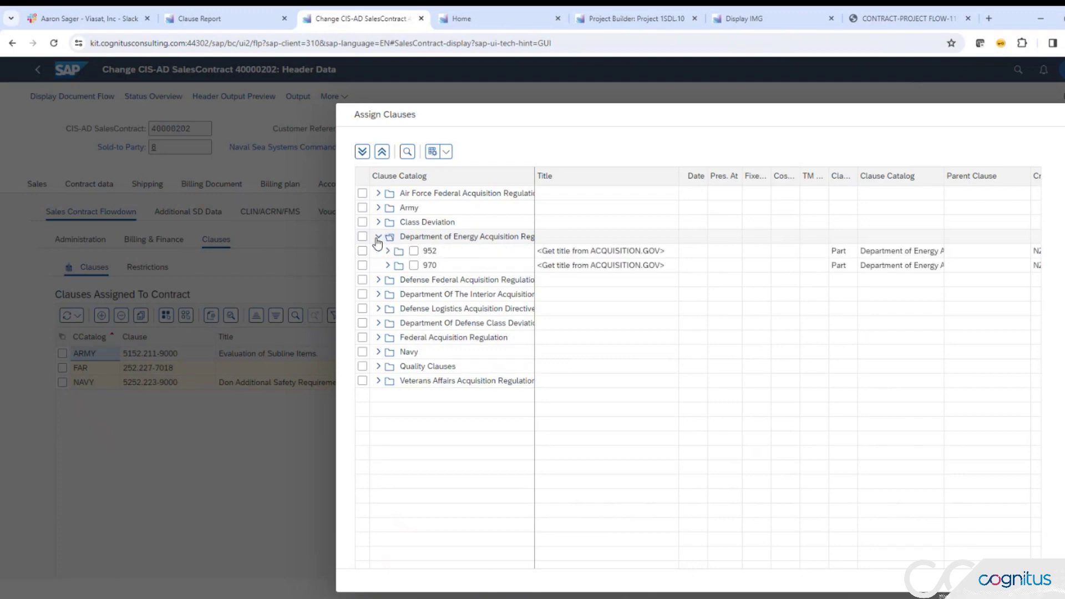
click(388, 266)
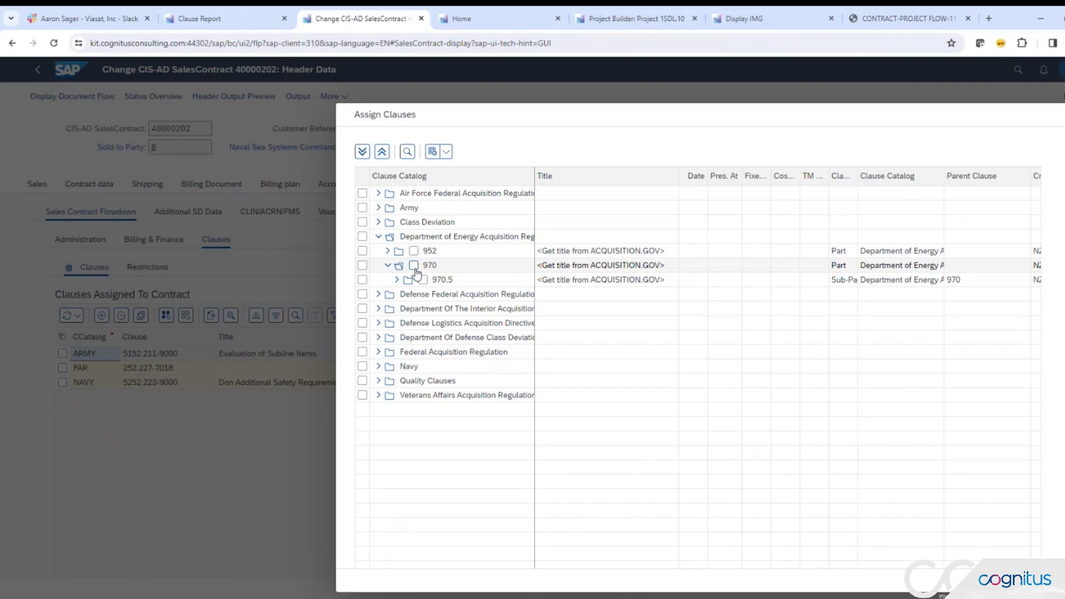
click(415, 266)
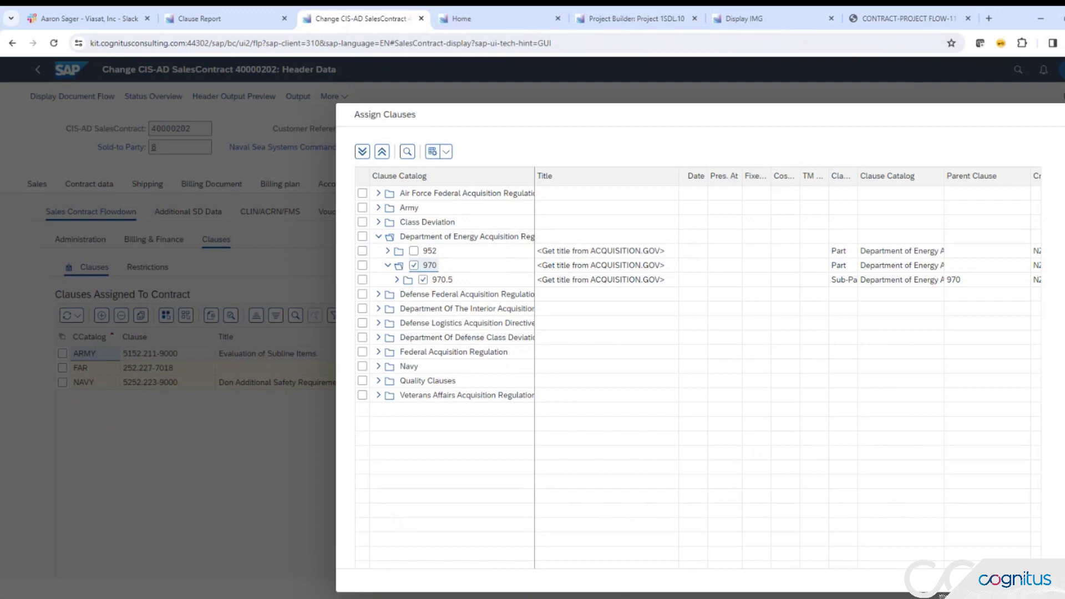
click(943, 595)
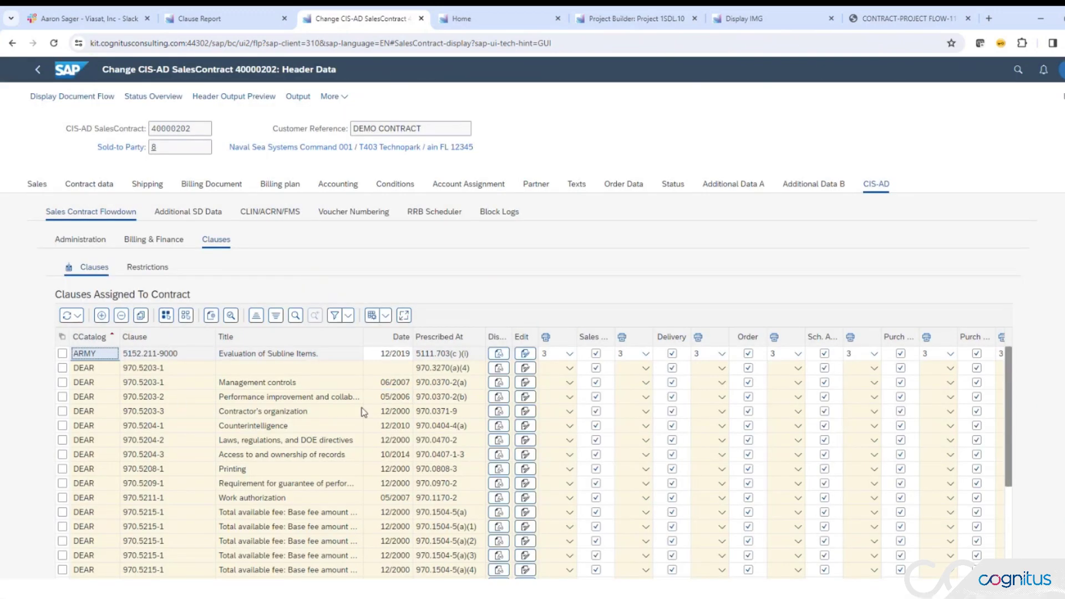
Examine the assigned header clauses and their flowdown columns through Acct Doc, widening the Sales Ord and Purch Req columns
scroll(300, 427, down, 1)
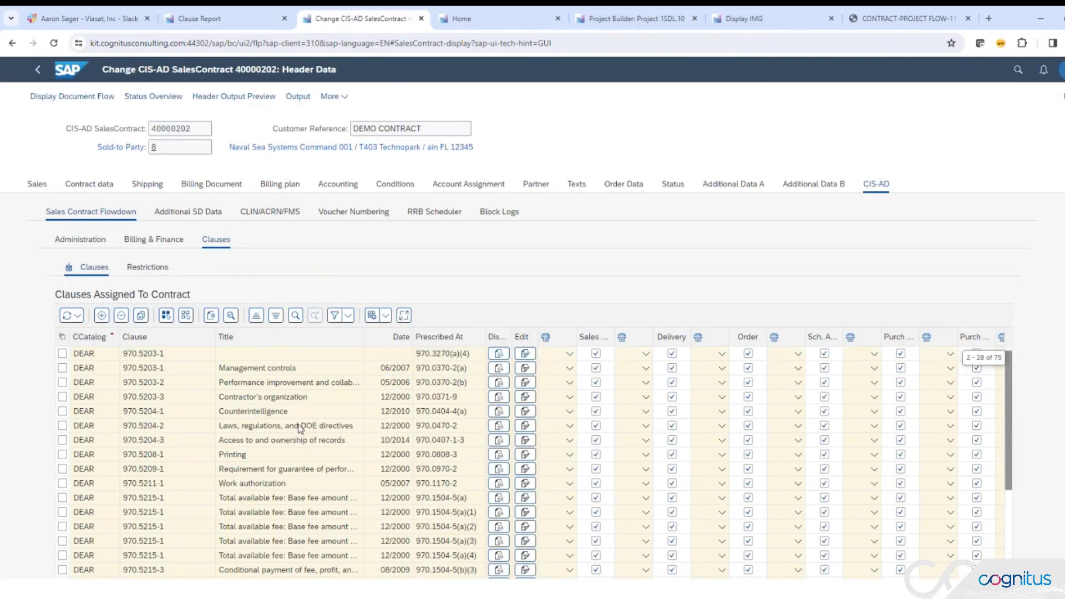
scroll(300, 428, down, 5)
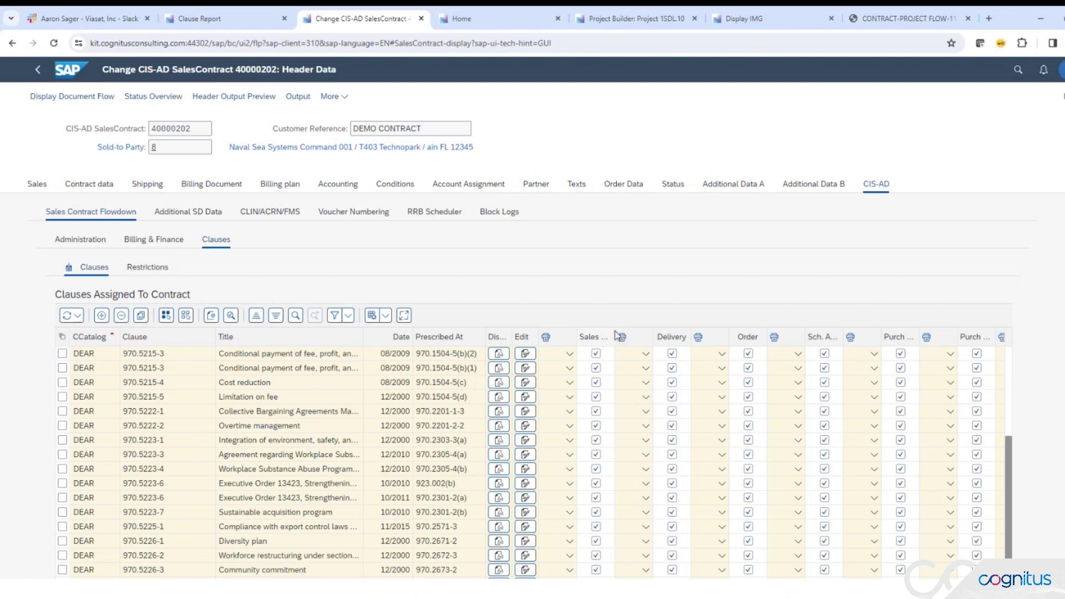
drag(615, 334, 665, 333)
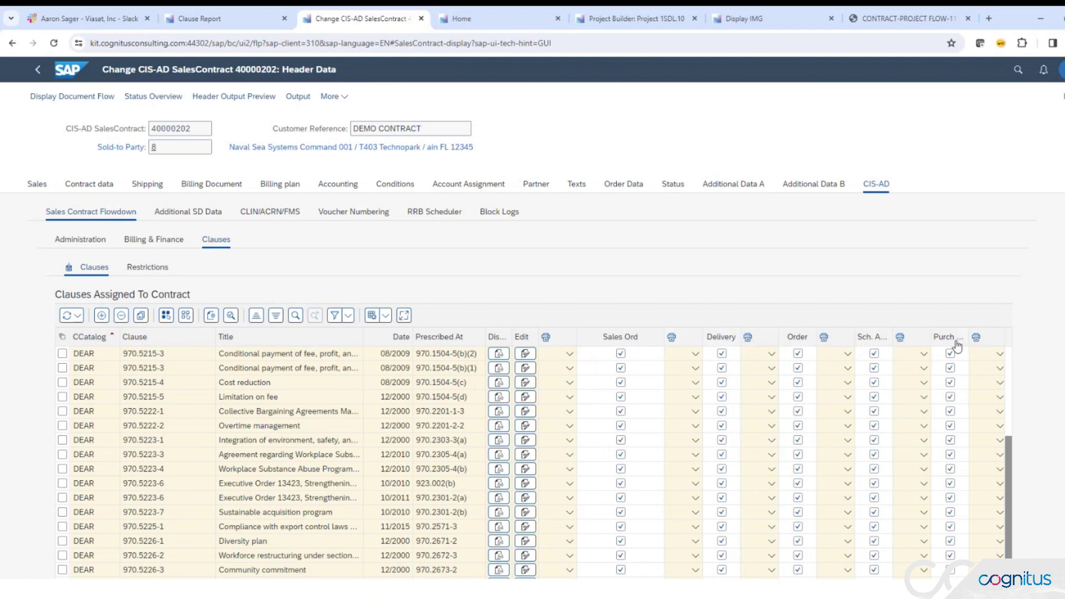
drag(967, 333, 984, 336)
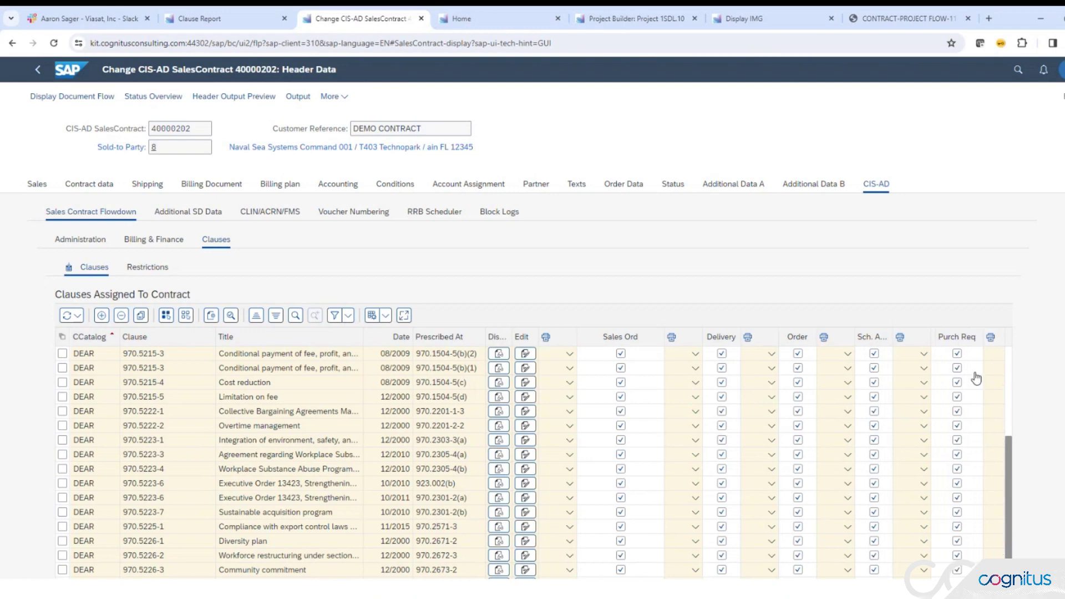
drag(1010, 481, 1010, 547)
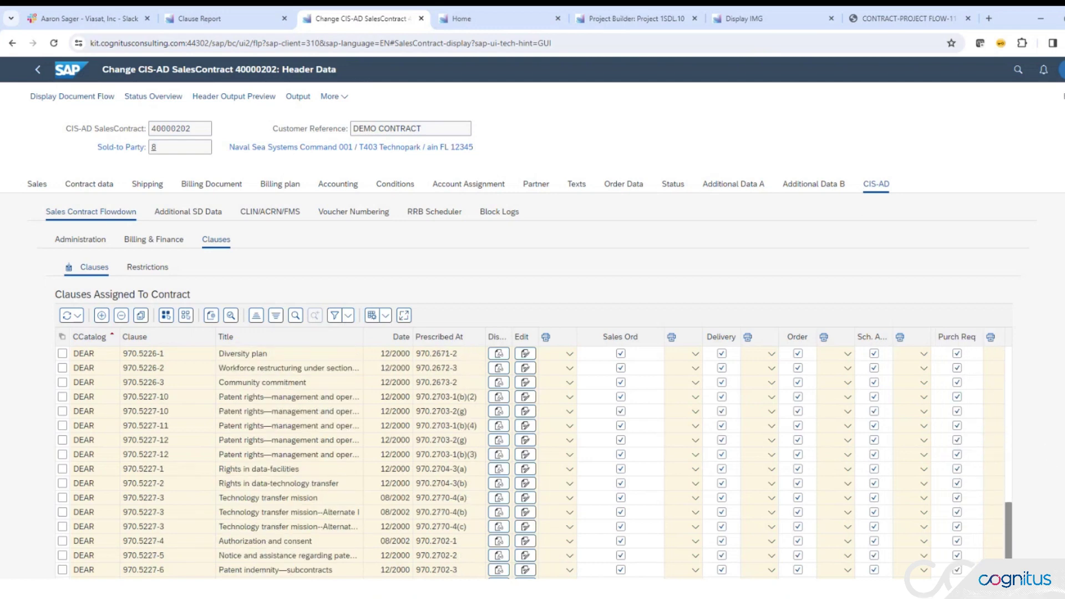
scroll(719, 455, down, 5)
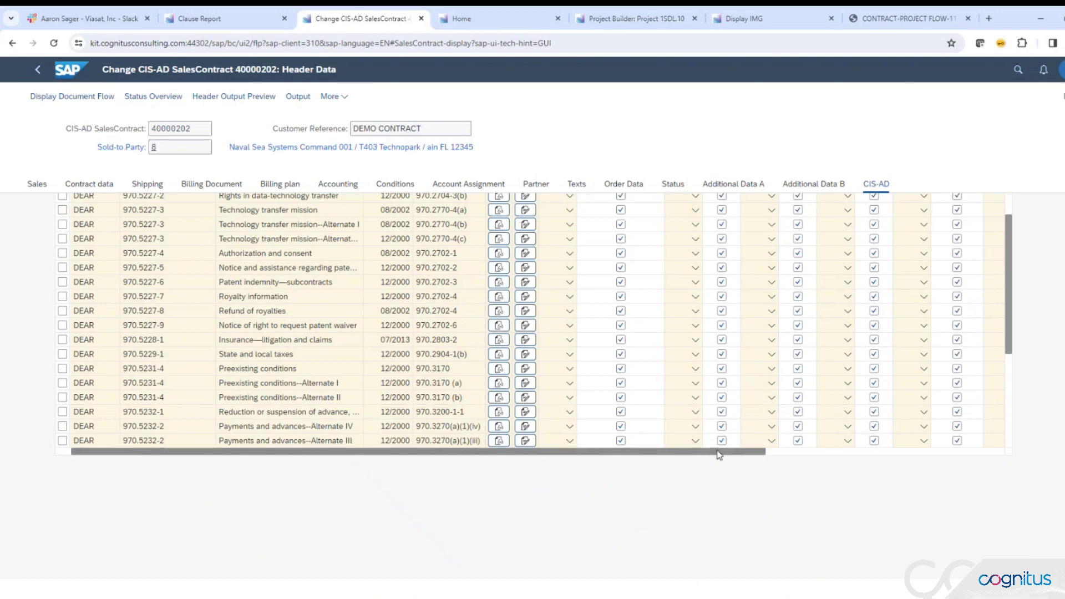
drag(719, 455, 1006, 458)
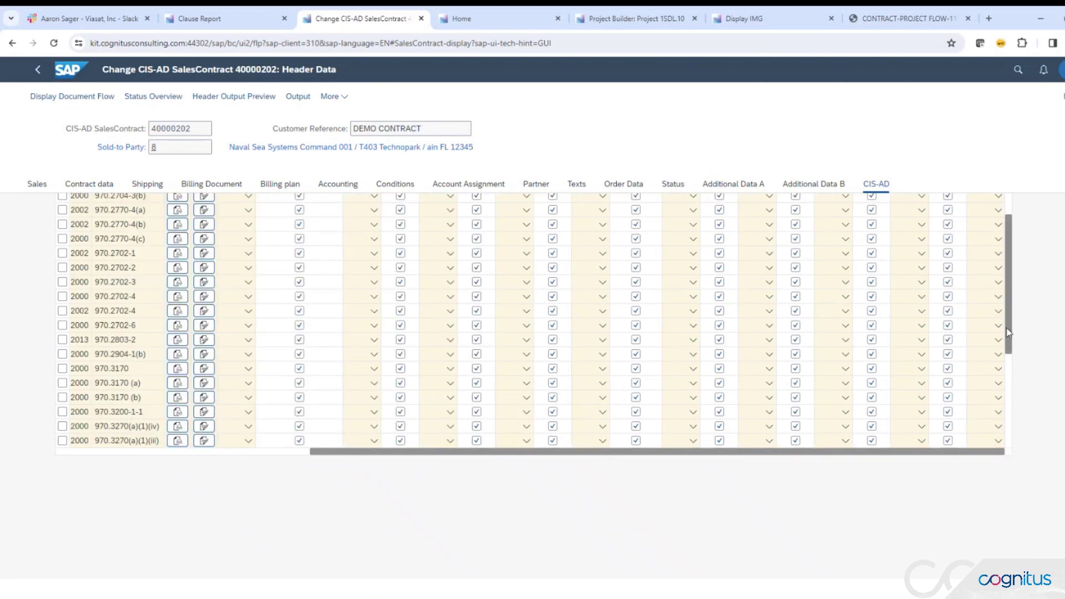
drag(1009, 332, 1053, 266)
scroll(1053, 266, up, 5)
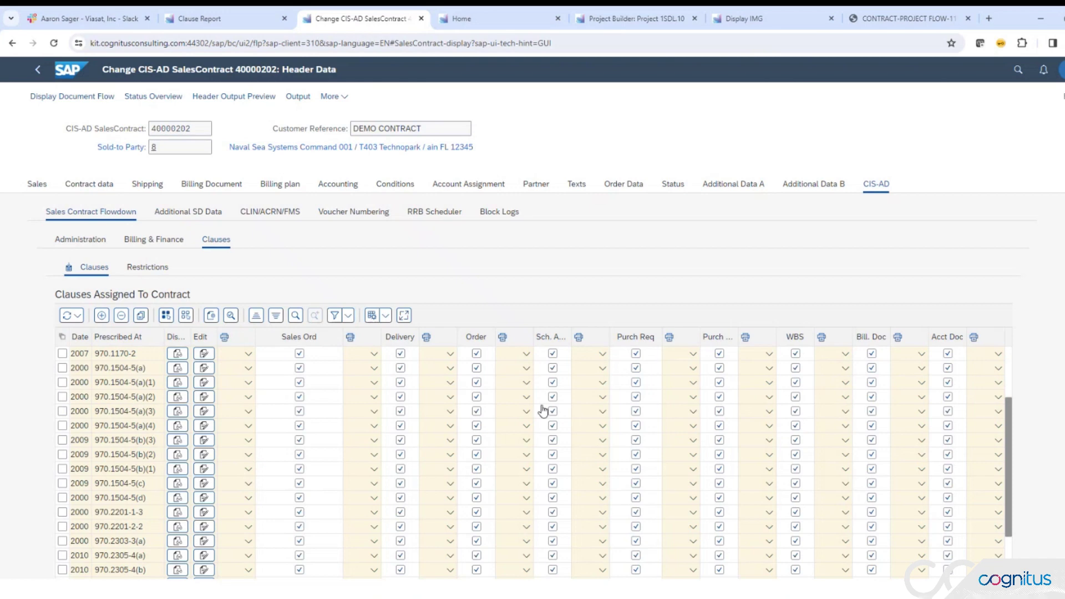
drag(1008, 451, 1007, 399)
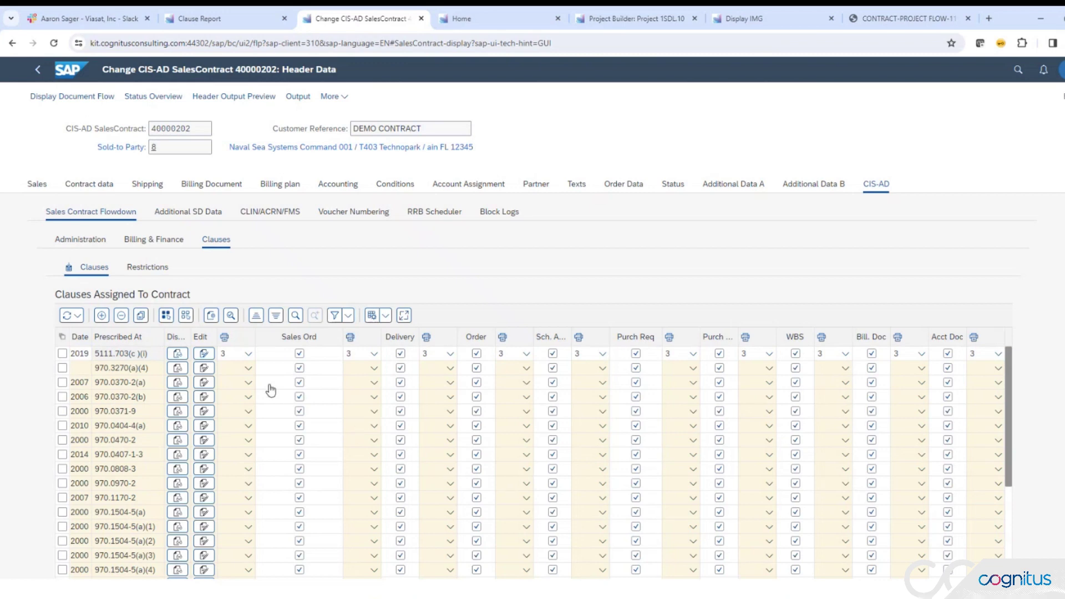
List the Sales Ord print options of ARMY clause 5152.211-9000 and keep the existing choice
click(372, 354)
click(375, 355)
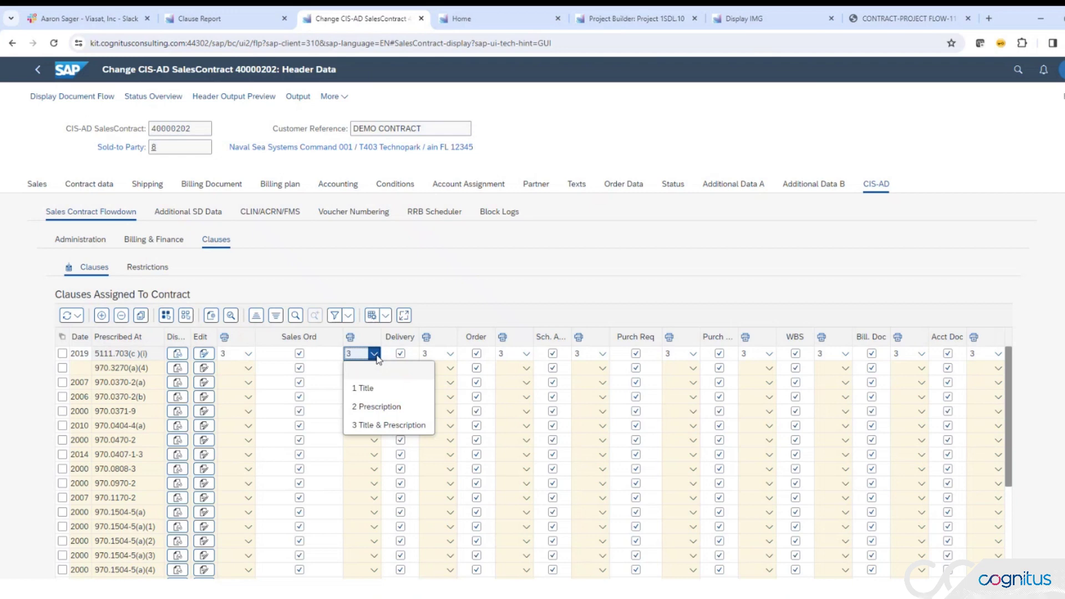
click(657, 283)
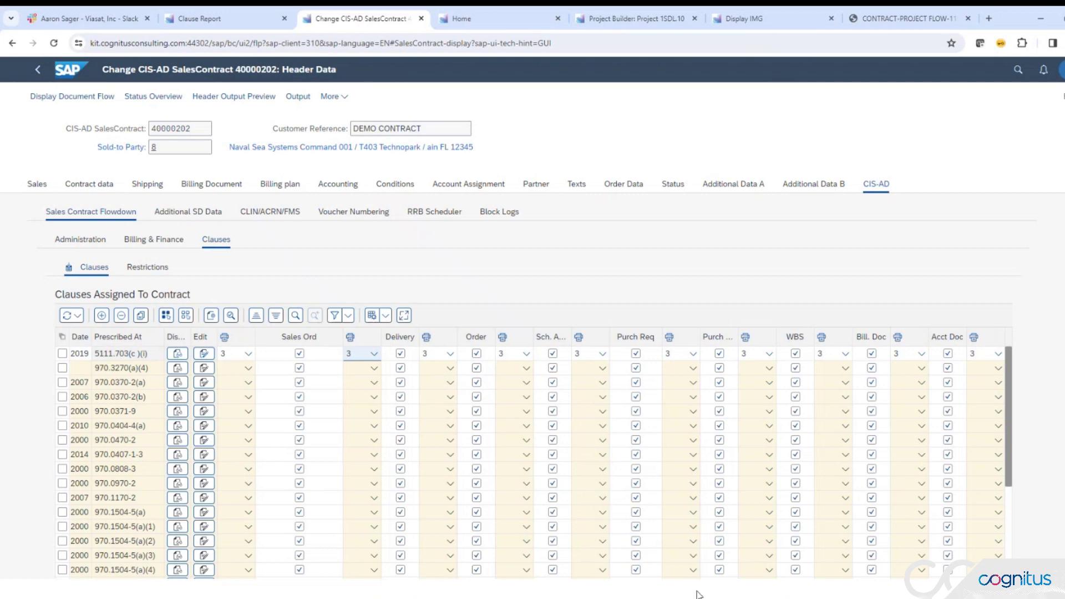
Switch to the Clause Workbench window in SAP GUI and display its clause catalog
mouse_move(700, 597)
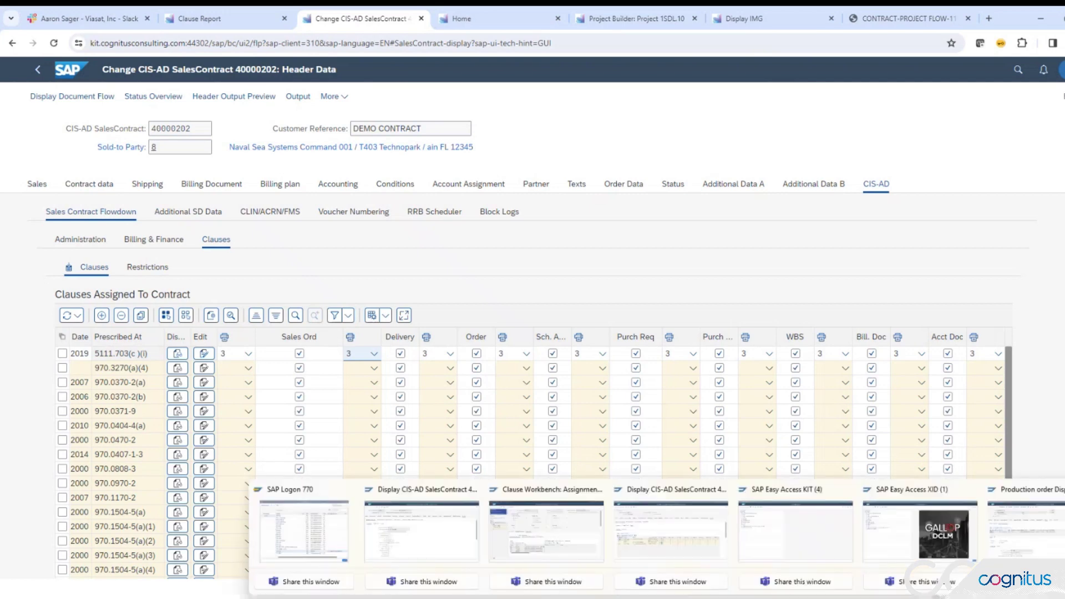
click(577, 535)
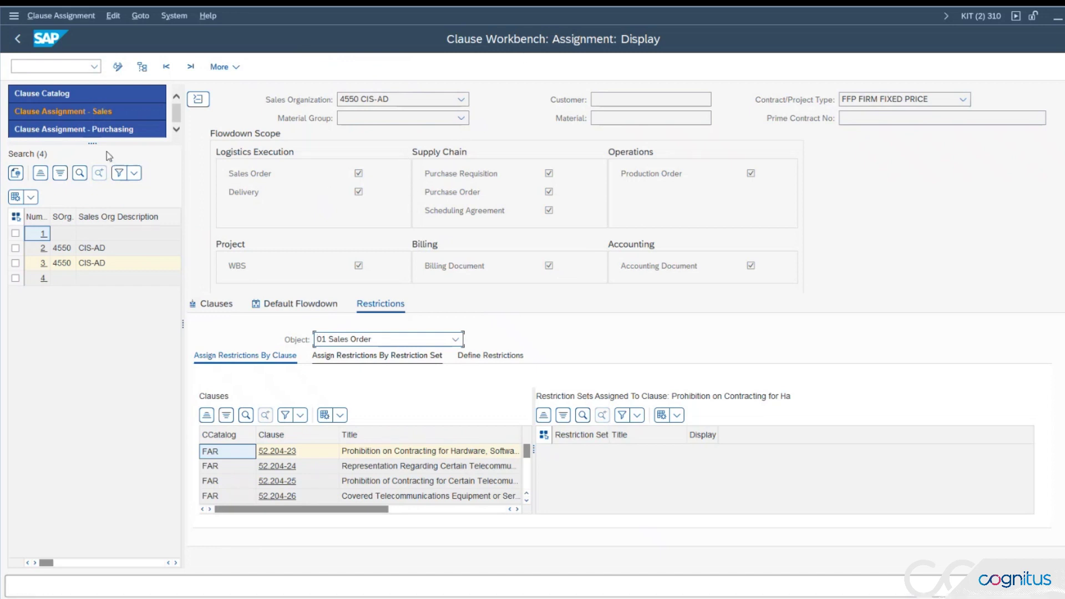
click(59, 93)
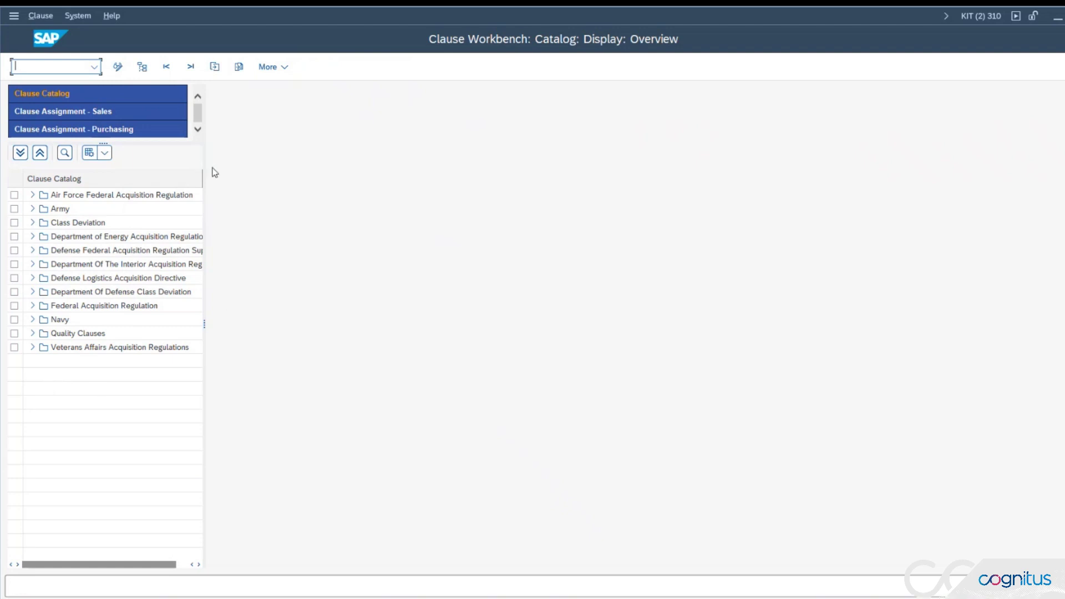
Open the sales clause assignments and select the third entry, for sales organization 4550 CIS-AD
click(109, 112)
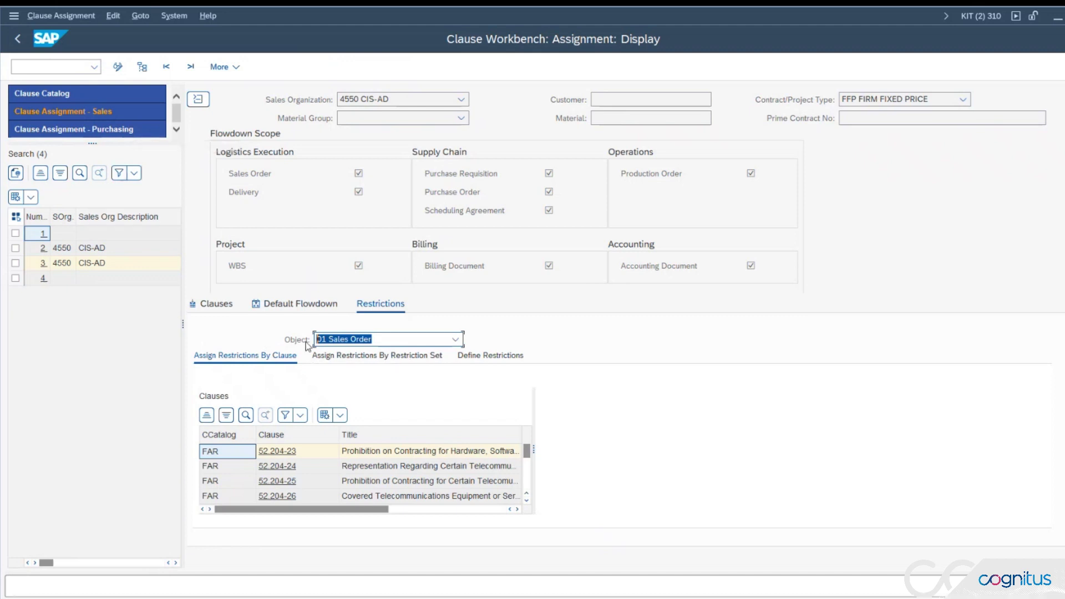
click(35, 268)
click(35, 269)
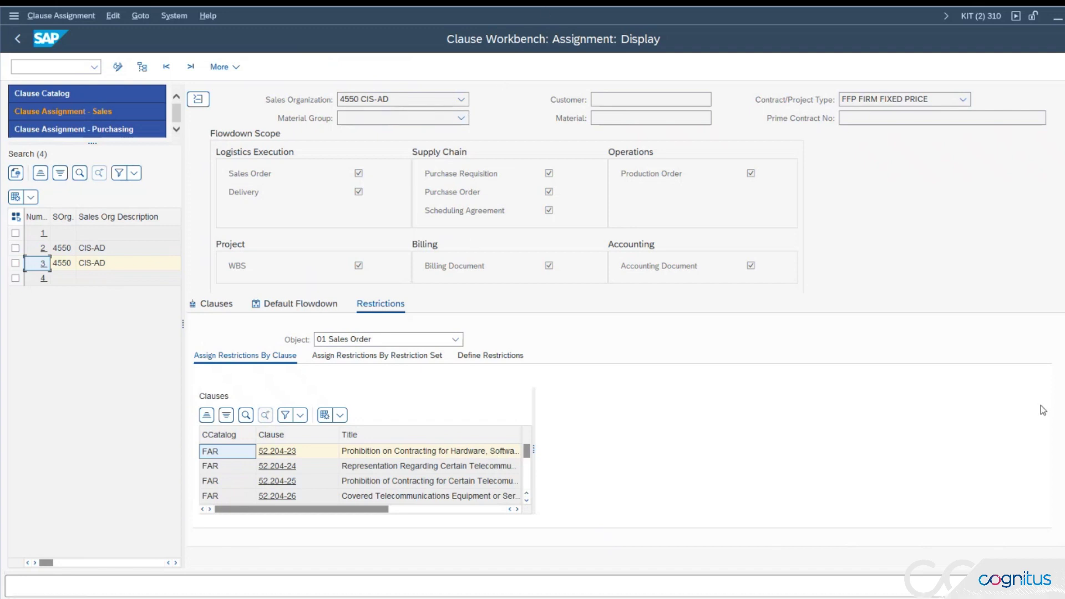
Review the assignment criteria: the Sales Organization, Material Group and Contract/Project Type choices, plus the Customer and Material fields
click(461, 99)
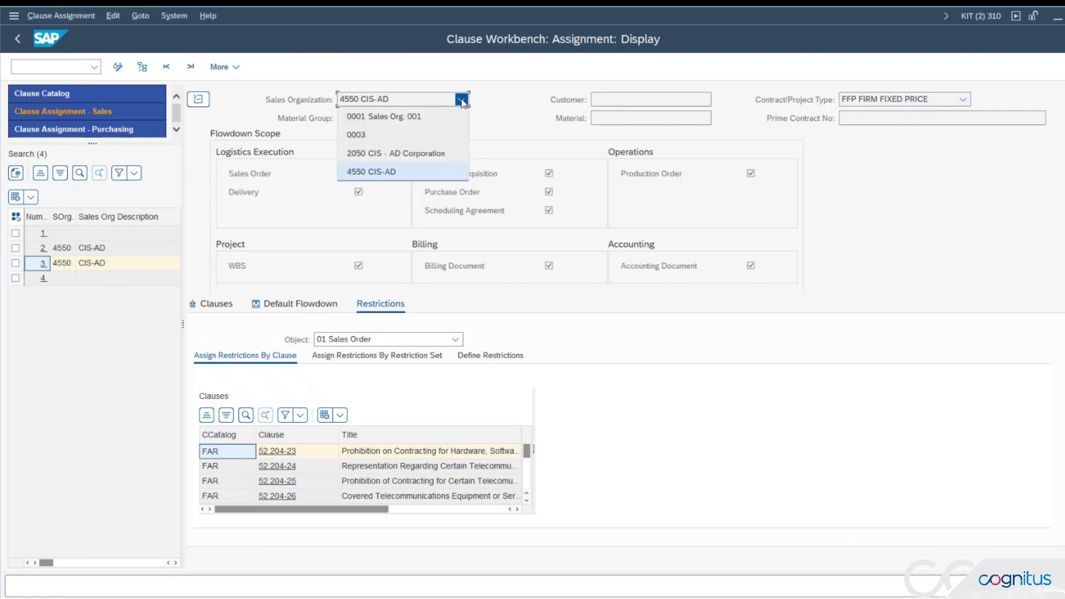
click(490, 100)
click(461, 118)
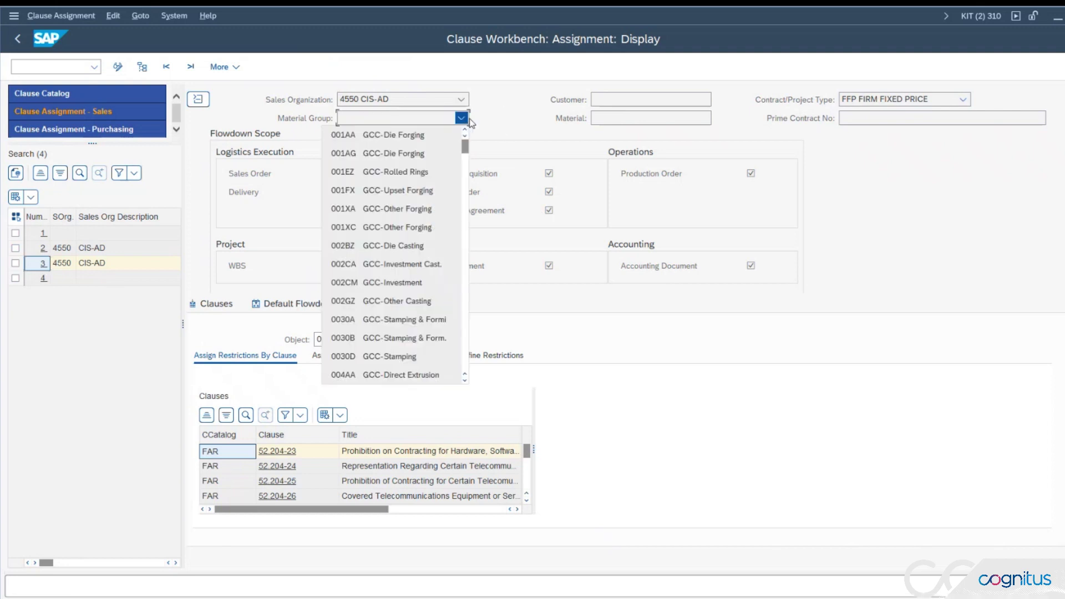
click(505, 113)
click(666, 101)
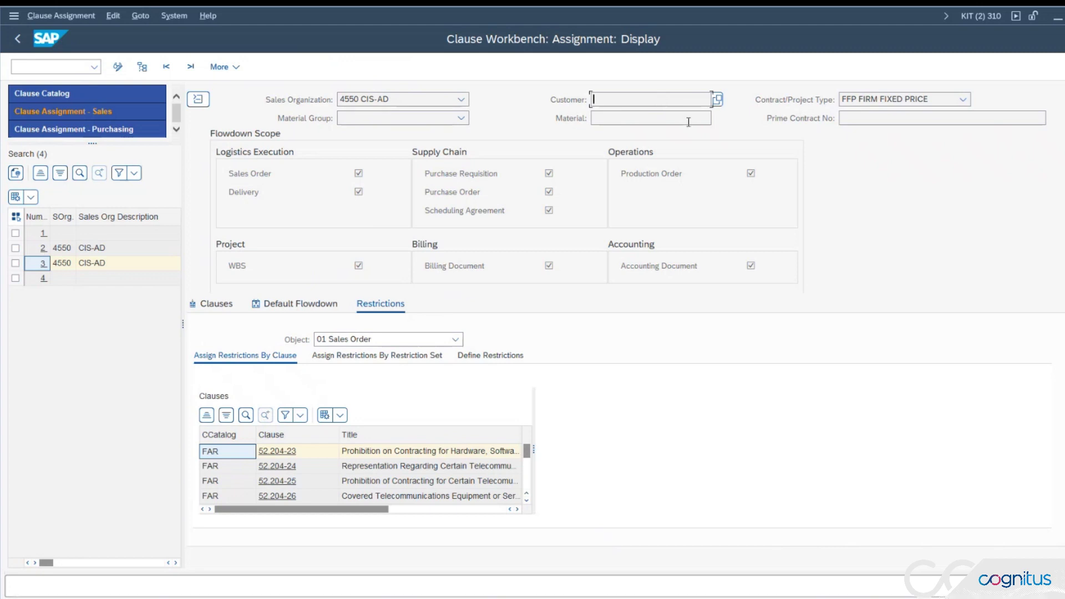
click(687, 120)
click(899, 102)
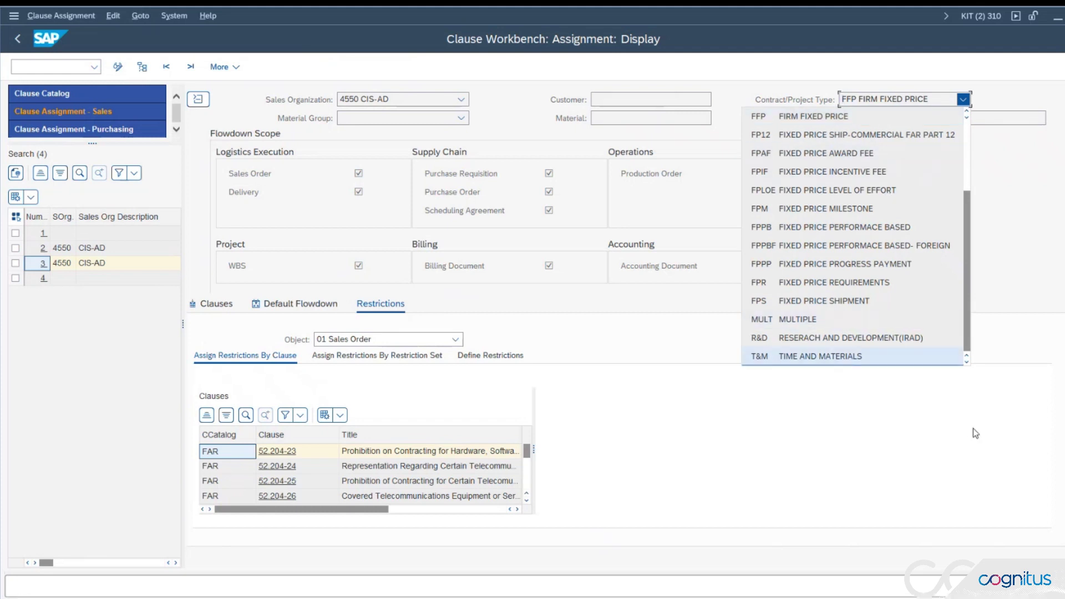
click(1029, 186)
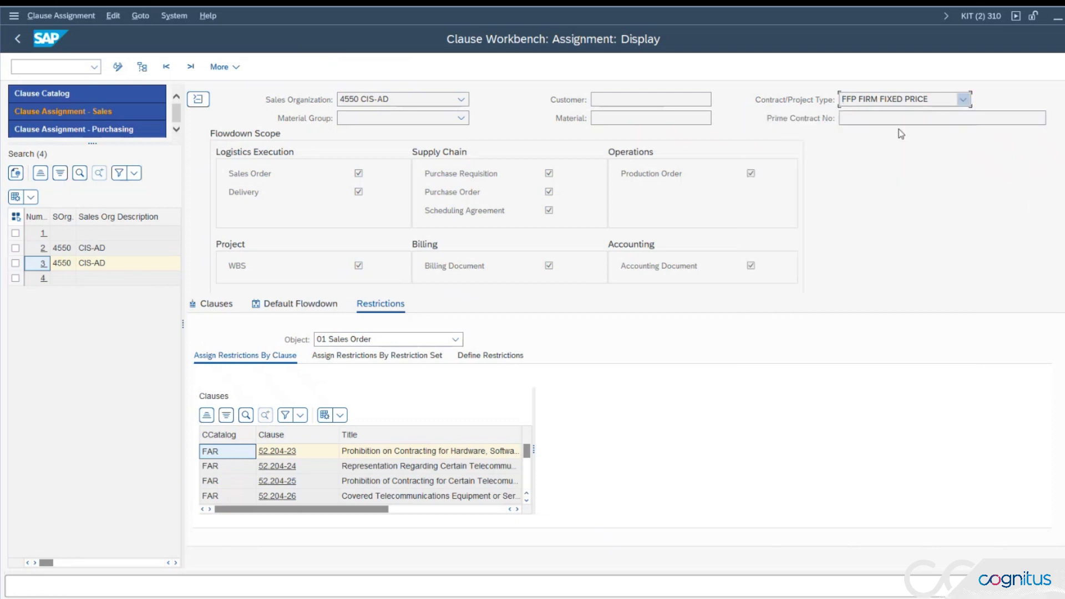
Look through the FAR and DFARS clauses in the sales order restrictions, and display the assignment's full list of assigned clauses
key(Tab)
scroll(212, 465, down, 5)
scroll(215, 465, down, 10)
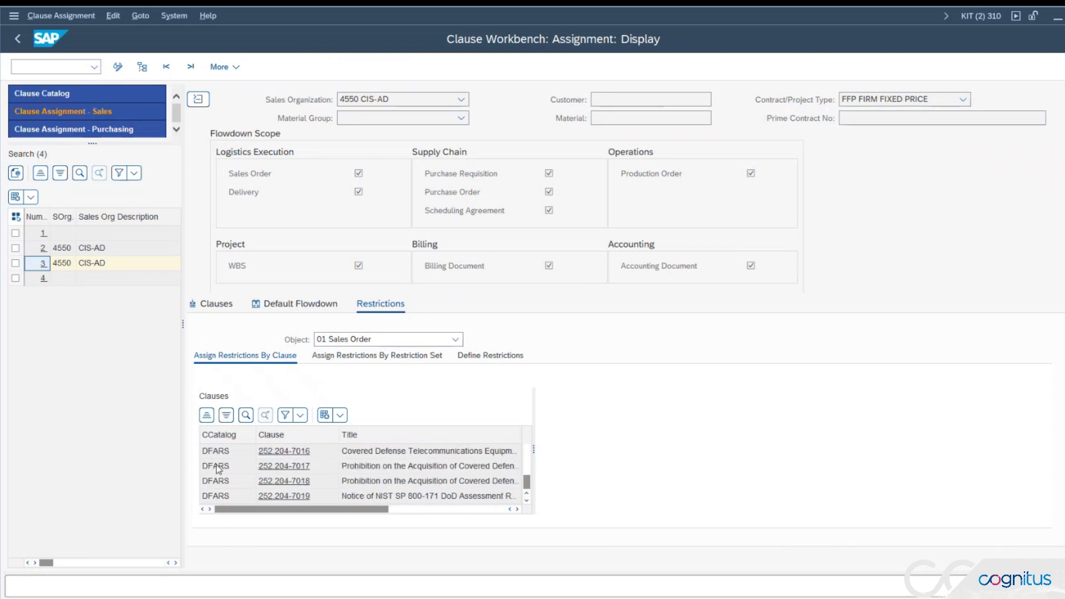
scroll(219, 469, up, 8)
scroll(216, 469, up, 5)
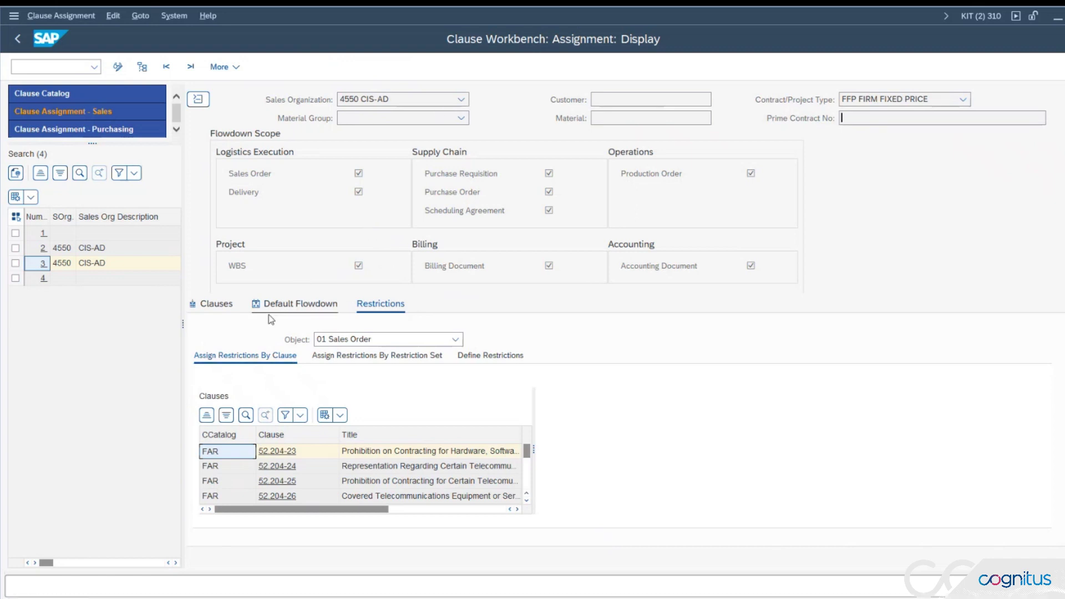
click(226, 310)
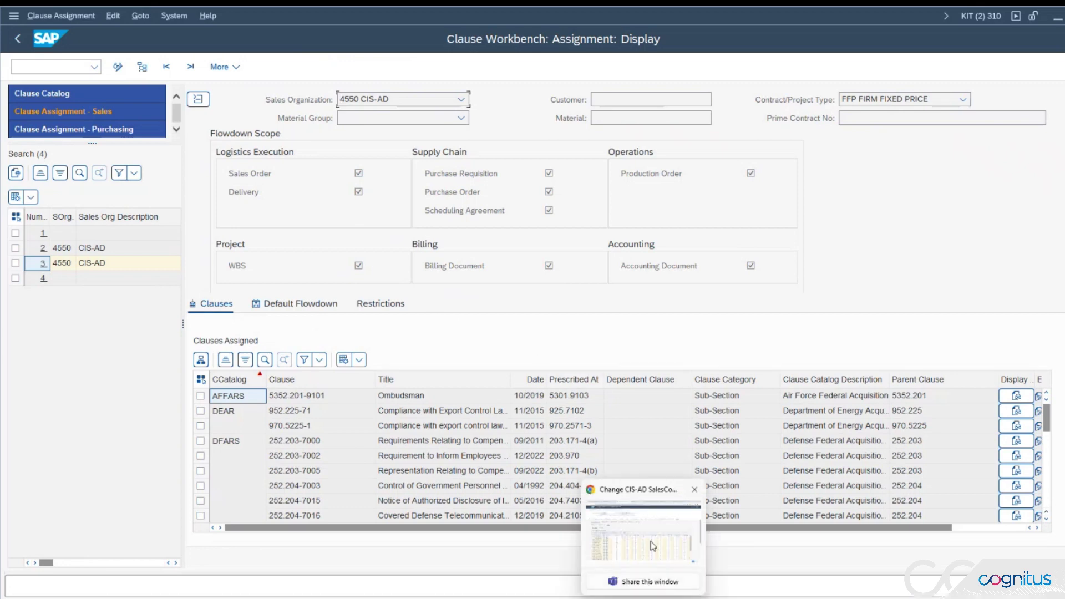
Switch to the sales contract in Chrome, exit it without saving, and reopen the same contract in display mode
click(643, 597)
click(36, 71)
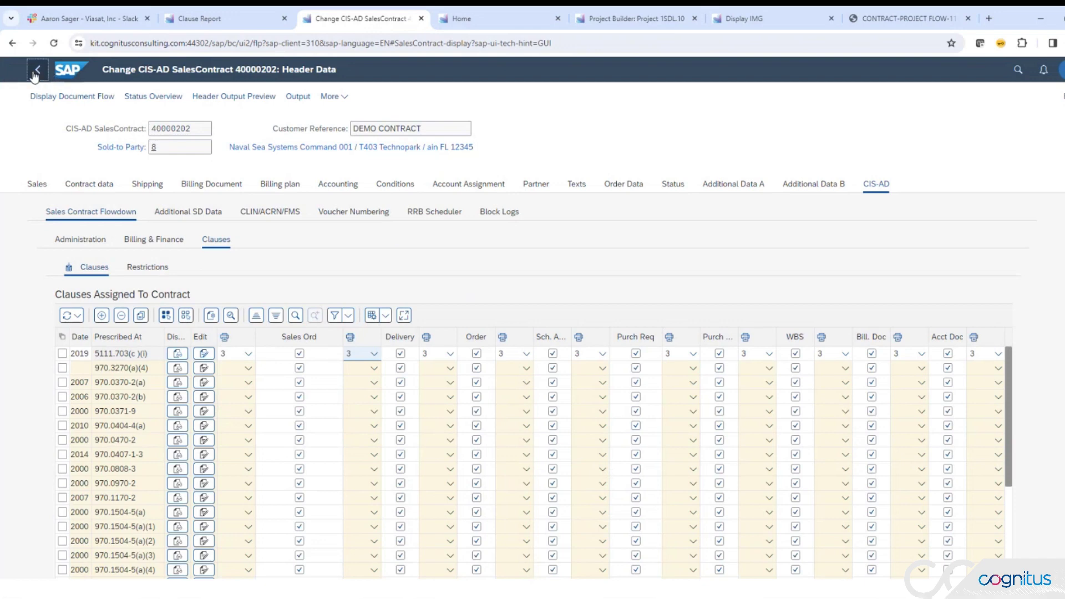
click(37, 74)
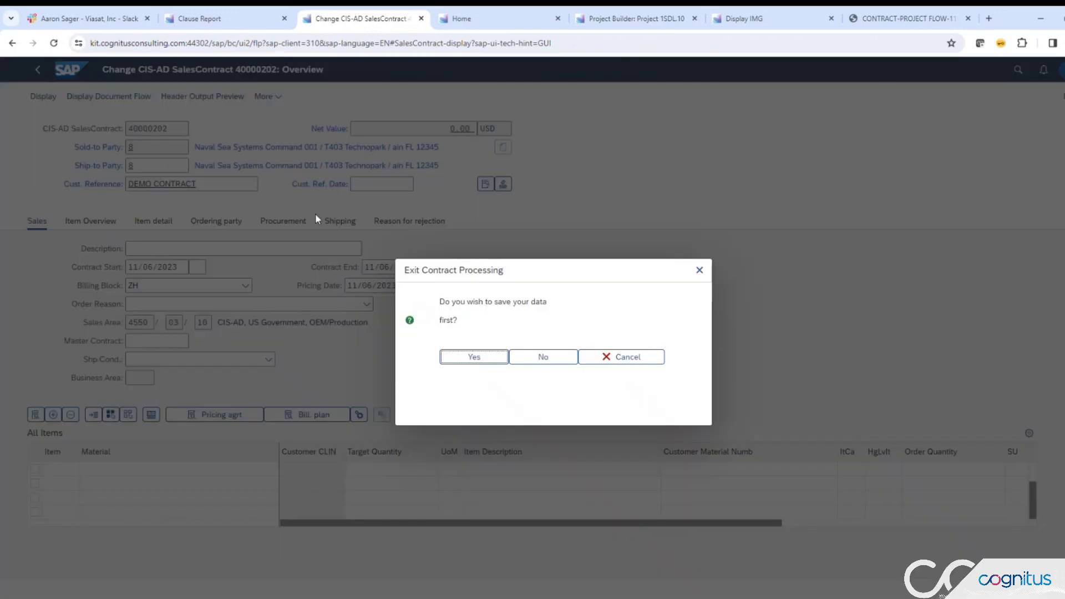
click(543, 358)
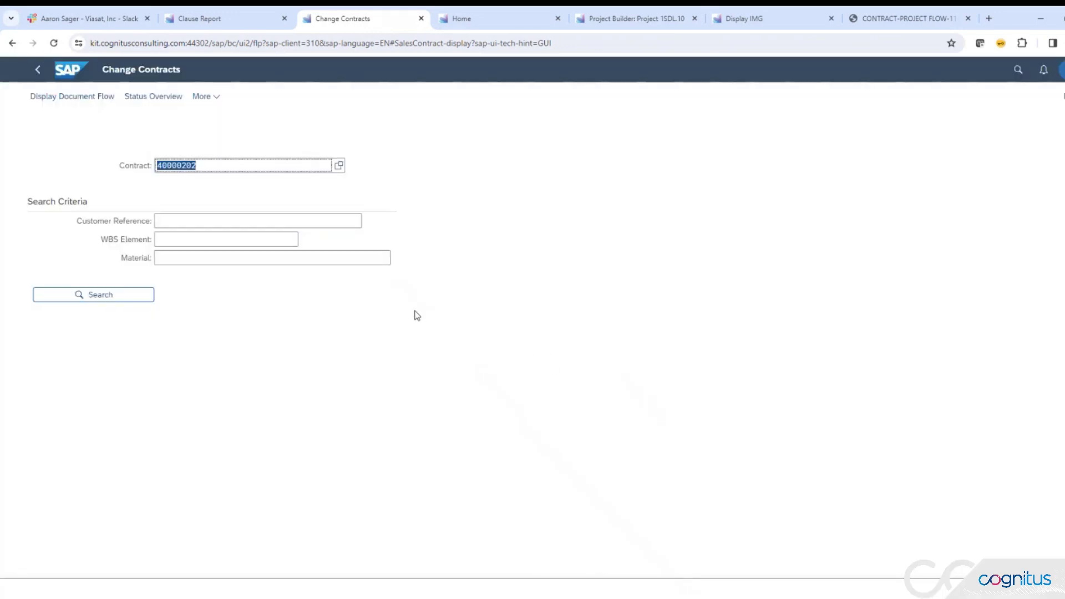
key(Return)
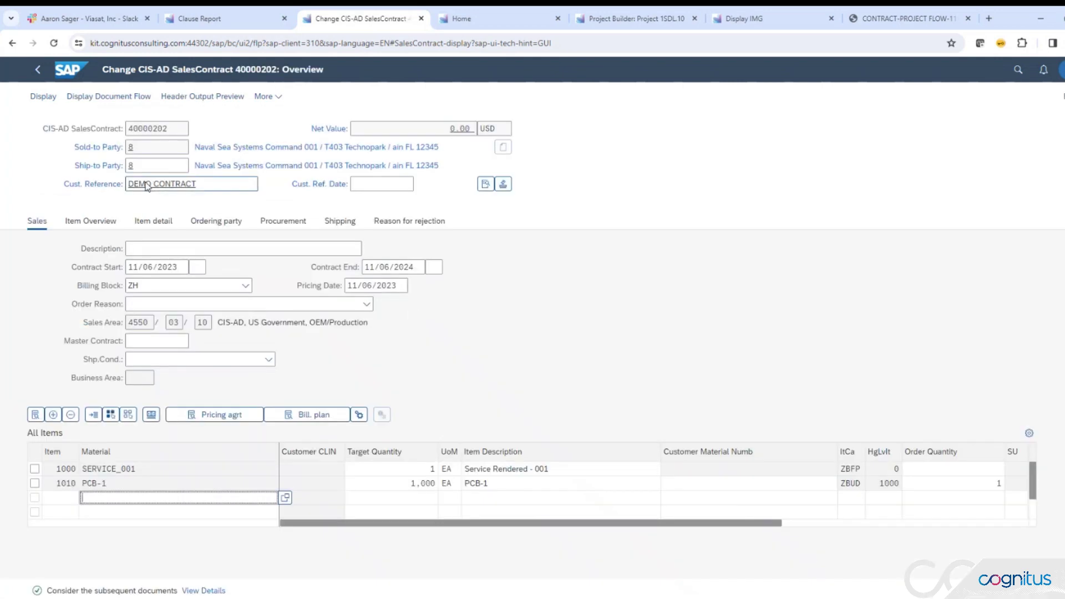
click(42, 96)
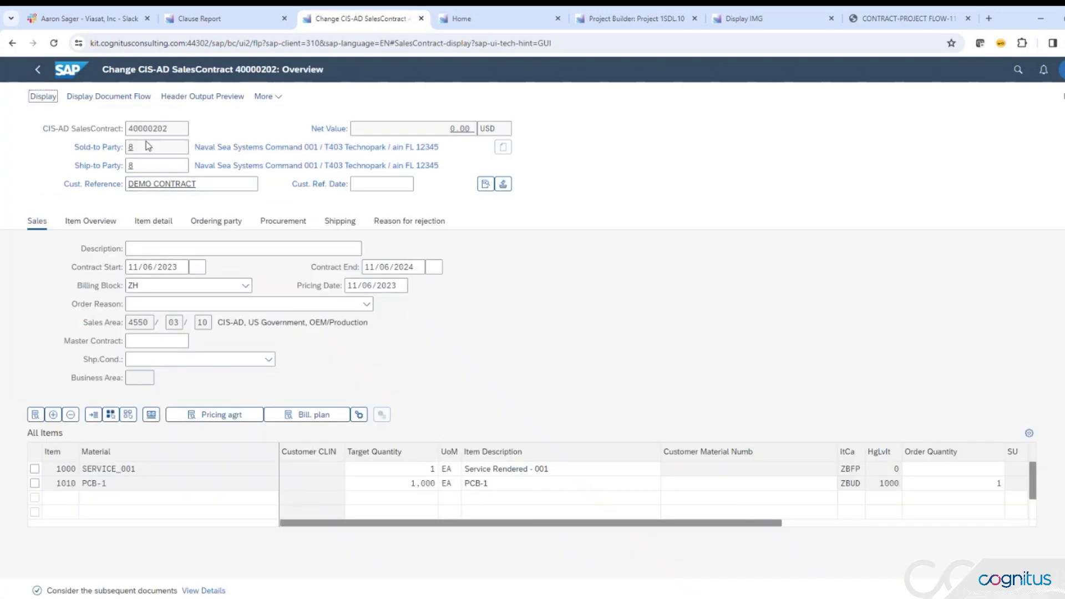
Open contract item 1000 SERVICE_001 and check the WBS element in its account assignment
click(35, 468)
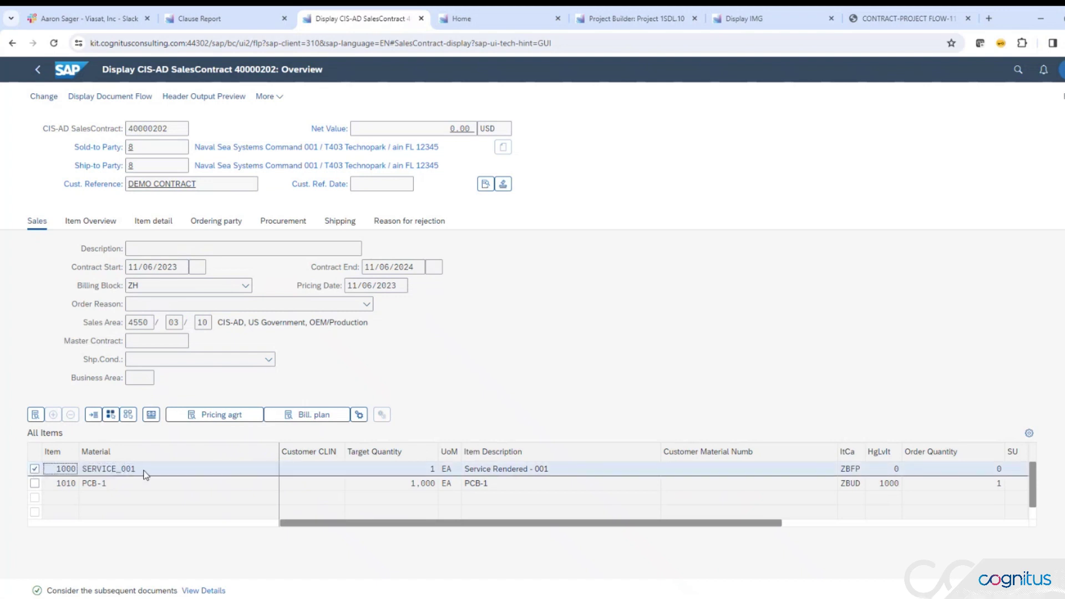
double_click(145, 474)
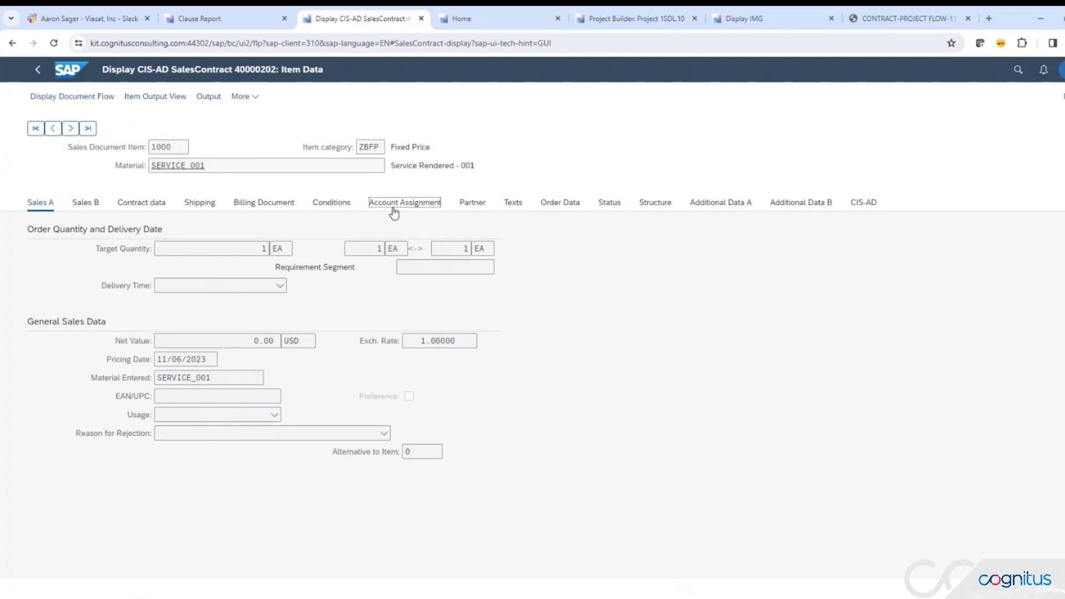
click(392, 208)
drag(194, 287, 41, 288)
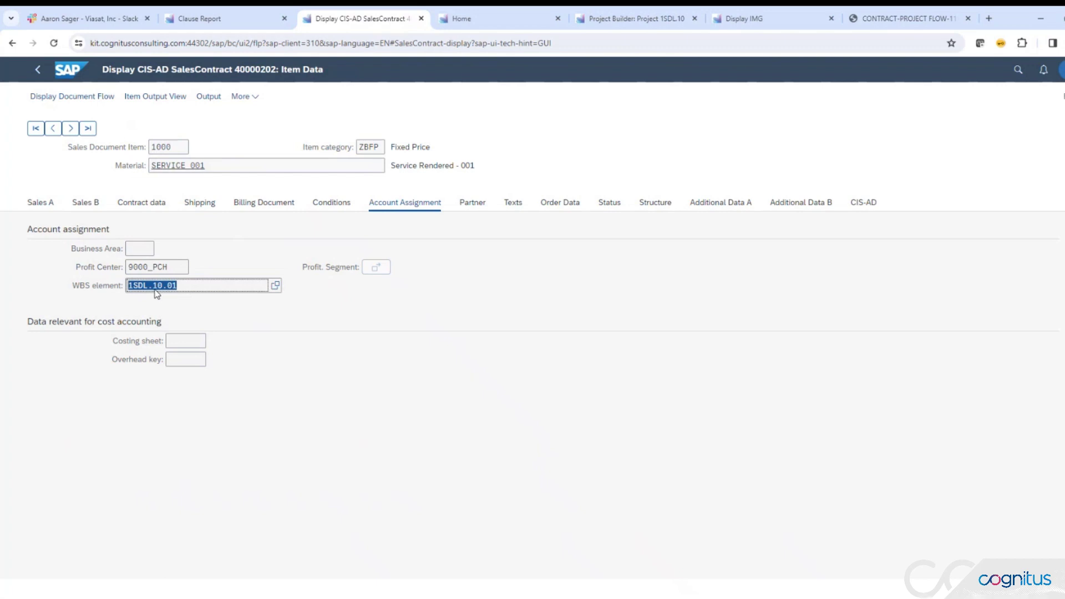
Switch to Project Builder, reopen project 1SDL.10 Contract Flowdown Demo without saving, and expand its structure below Performance Obligation 01
click(620, 22)
click(38, 69)
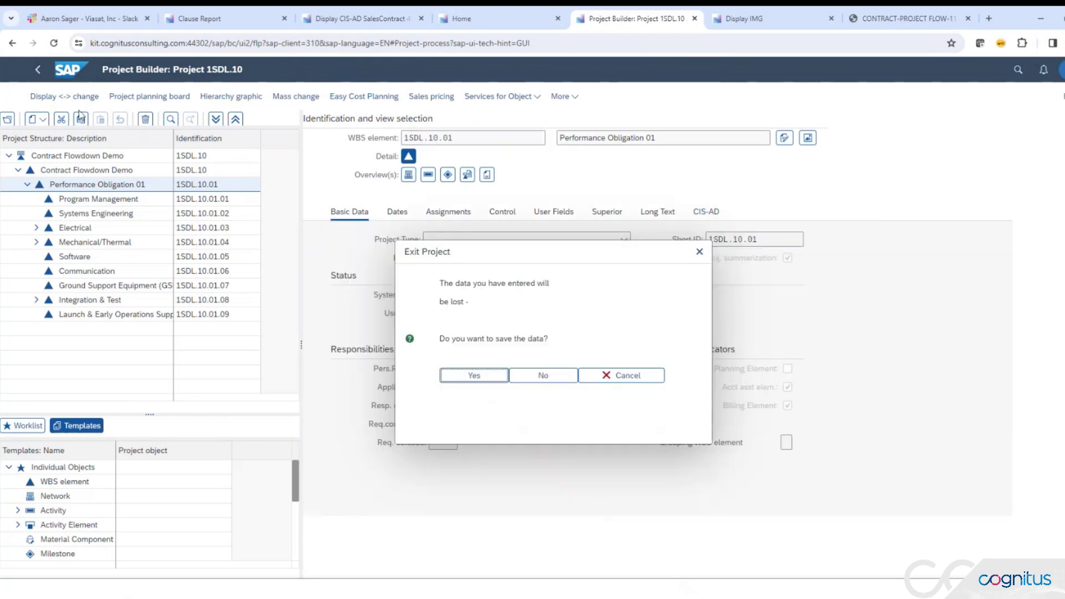
click(541, 376)
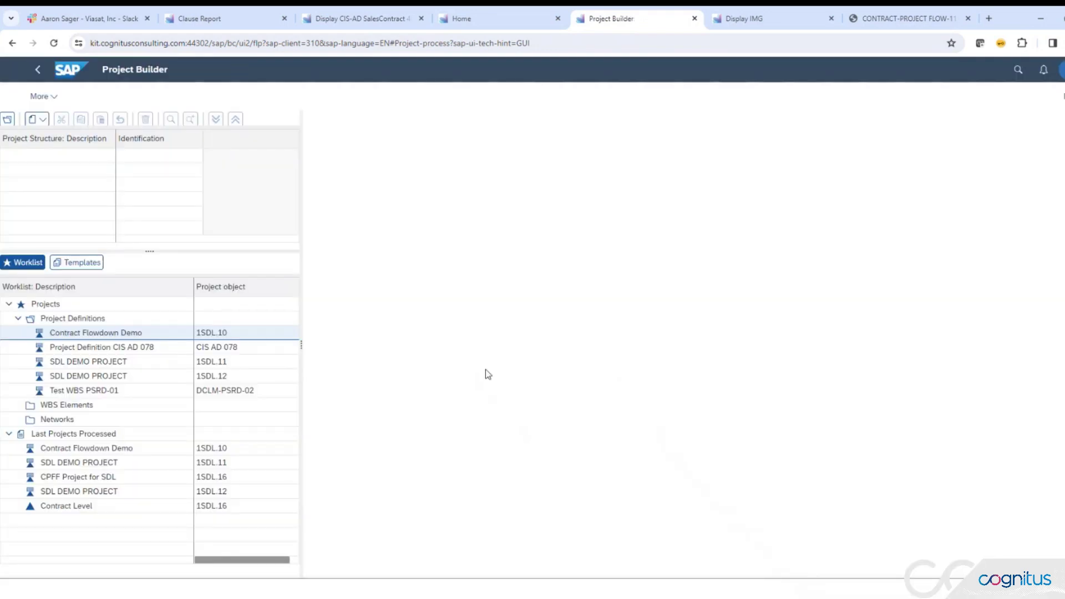
double_click(111, 333)
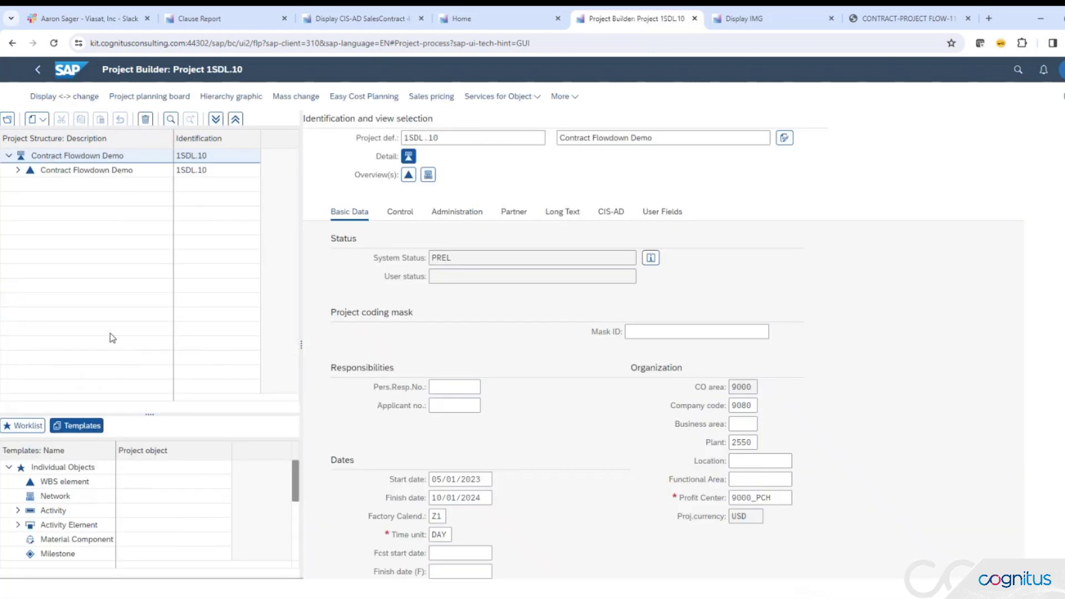
click(18, 171)
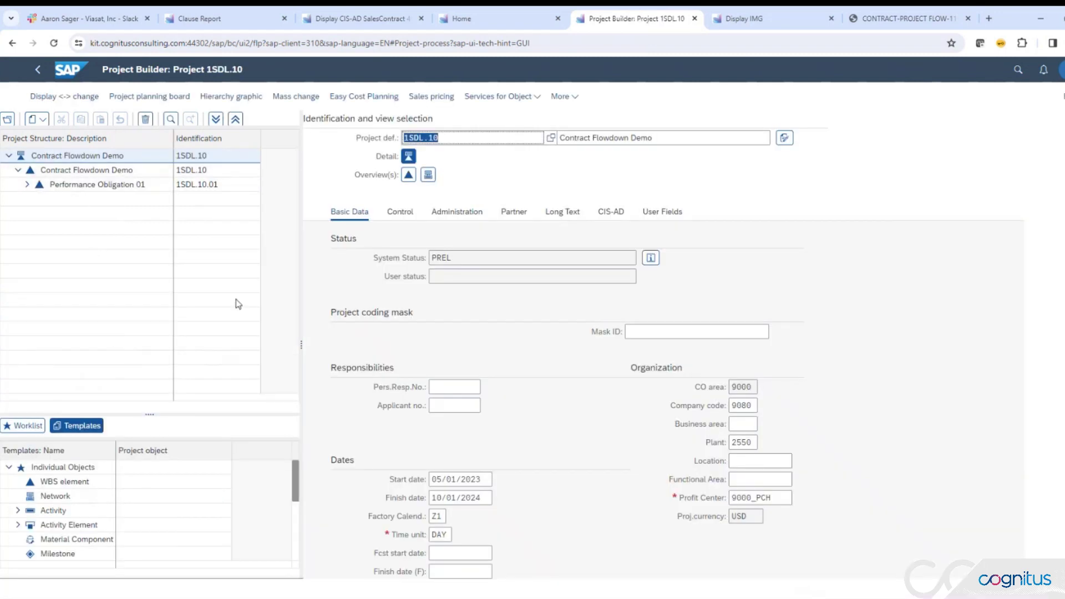
click(26, 186)
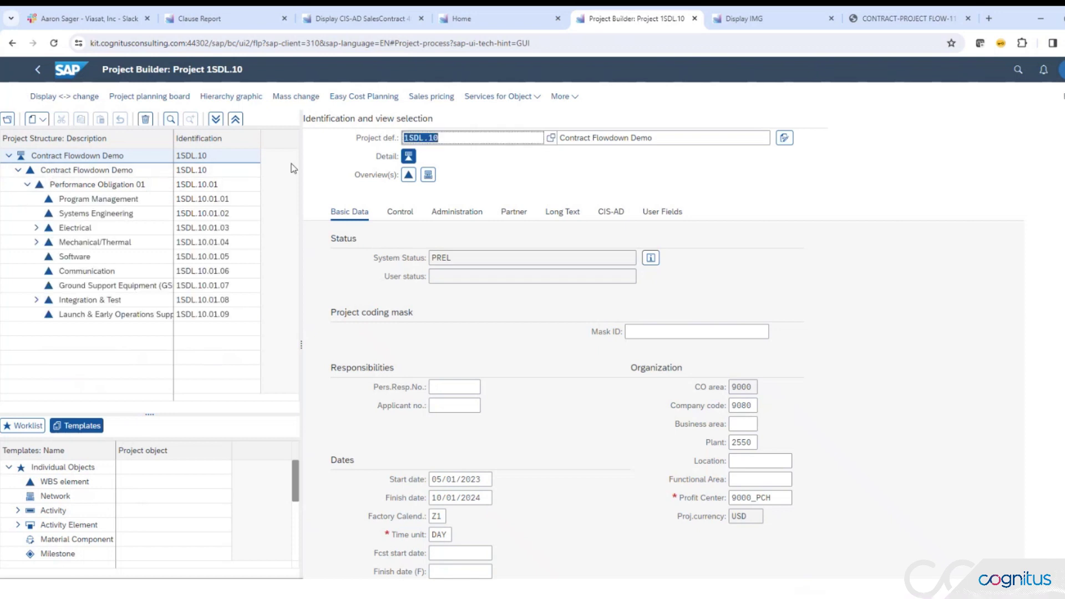
Display the CIS-AD sales contract flowdown of Performance Obligation 01 and review the customer contract, prime contract and contract type fields for contract item 1000
click(214, 186)
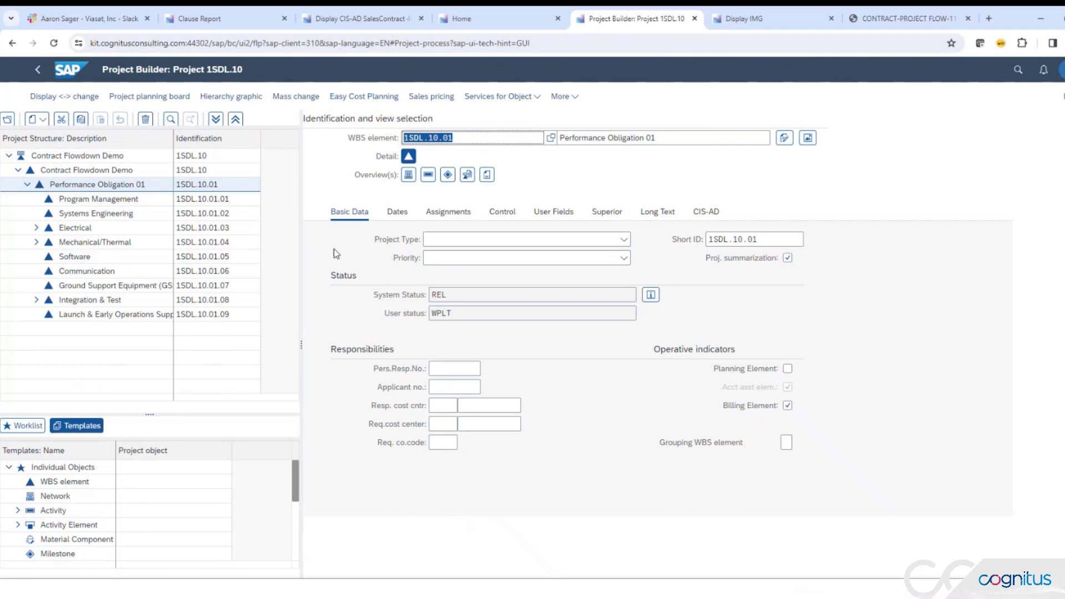
click(703, 216)
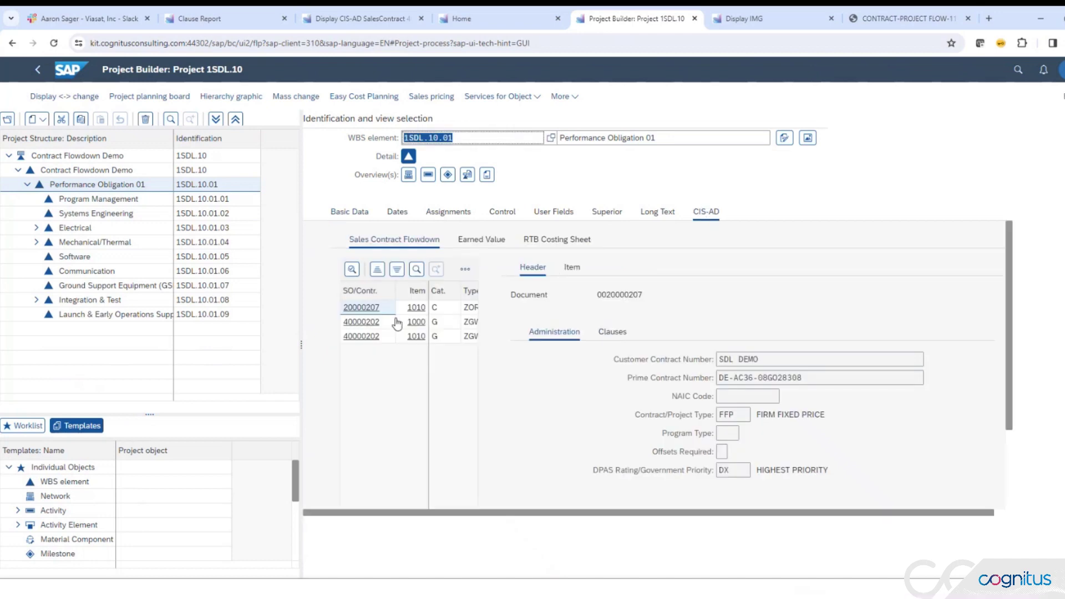
click(369, 323)
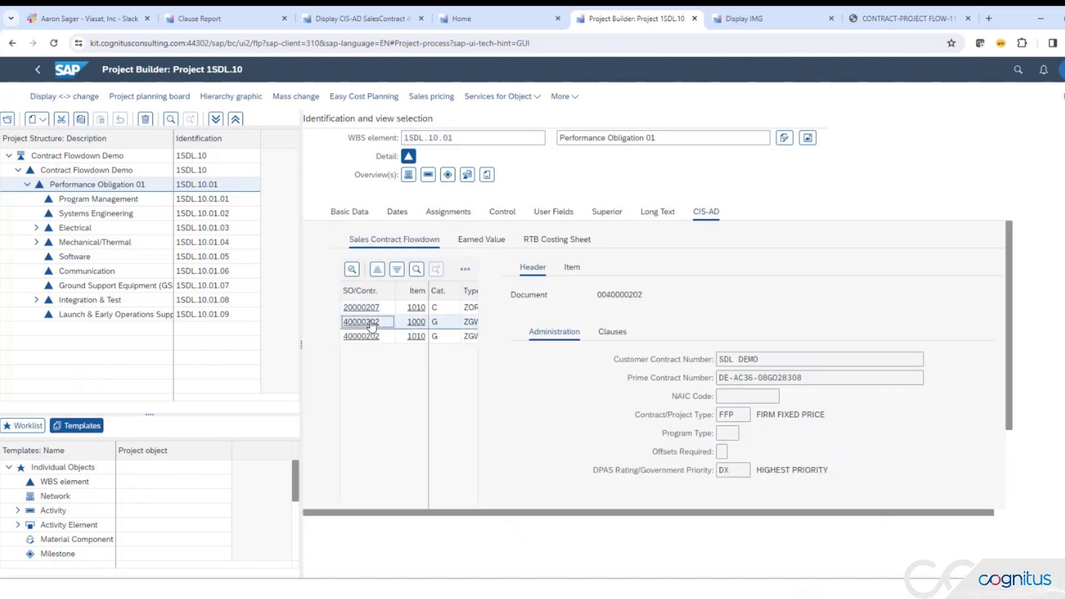
click(782, 364)
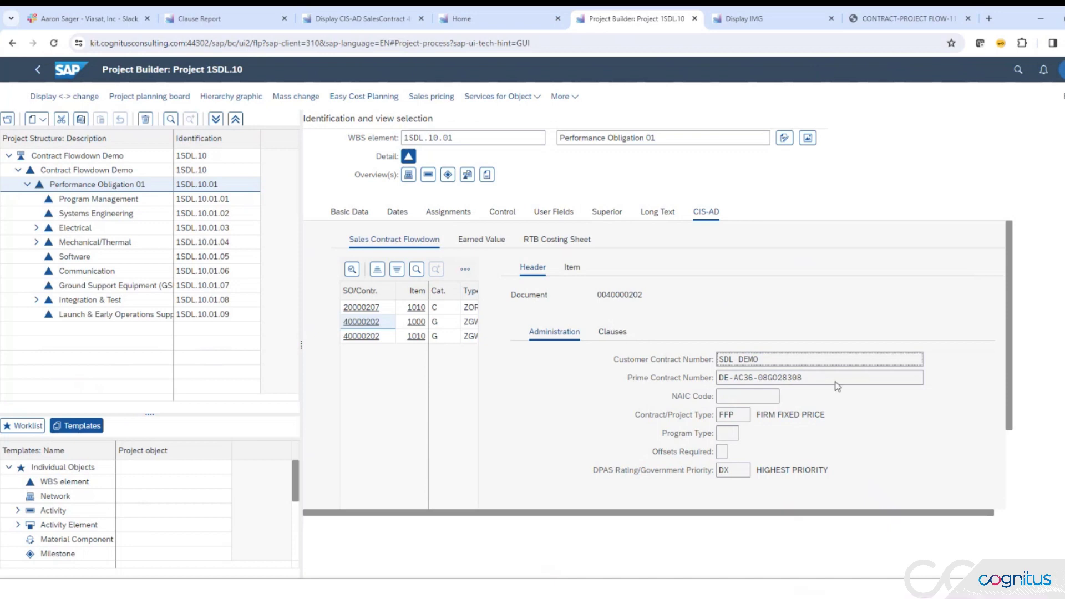
drag(838, 382, 701, 379)
click(745, 417)
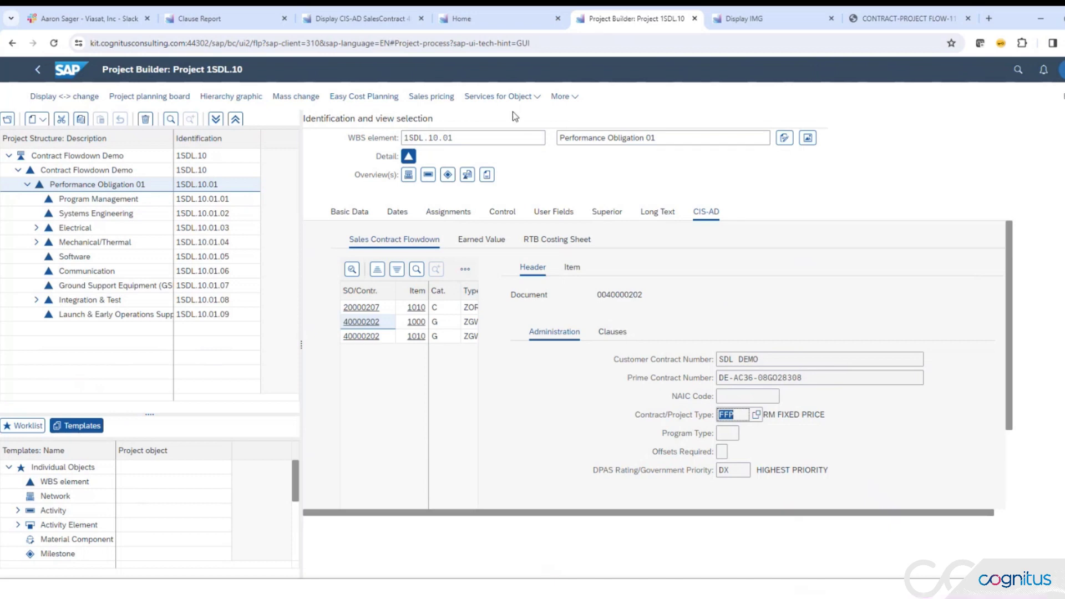
Exit Project Builder without saving and open the Display Purchase Order app from the home page
click(39, 71)
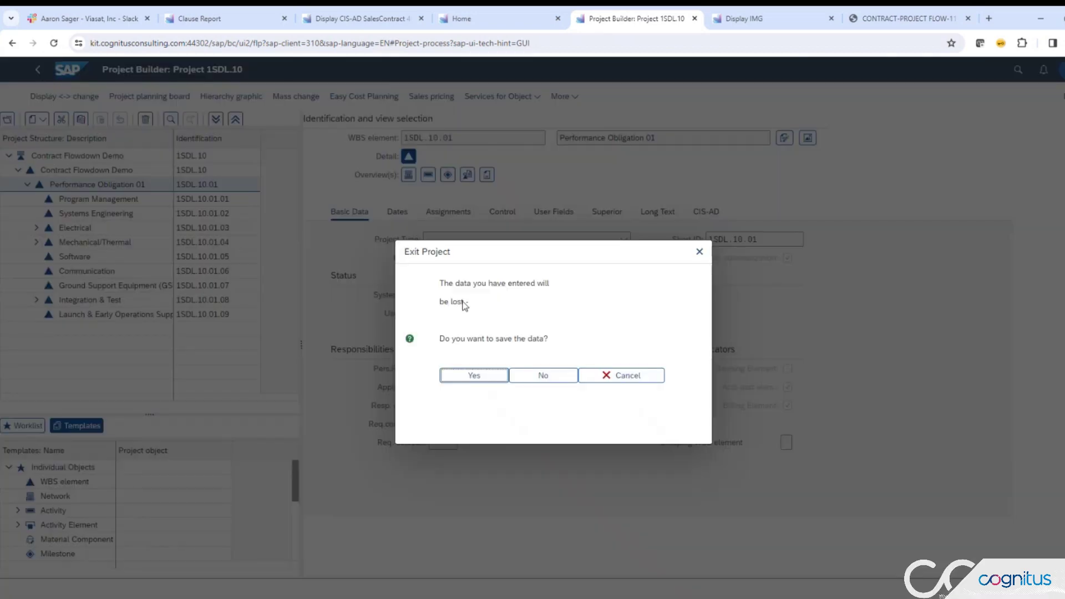
click(543, 377)
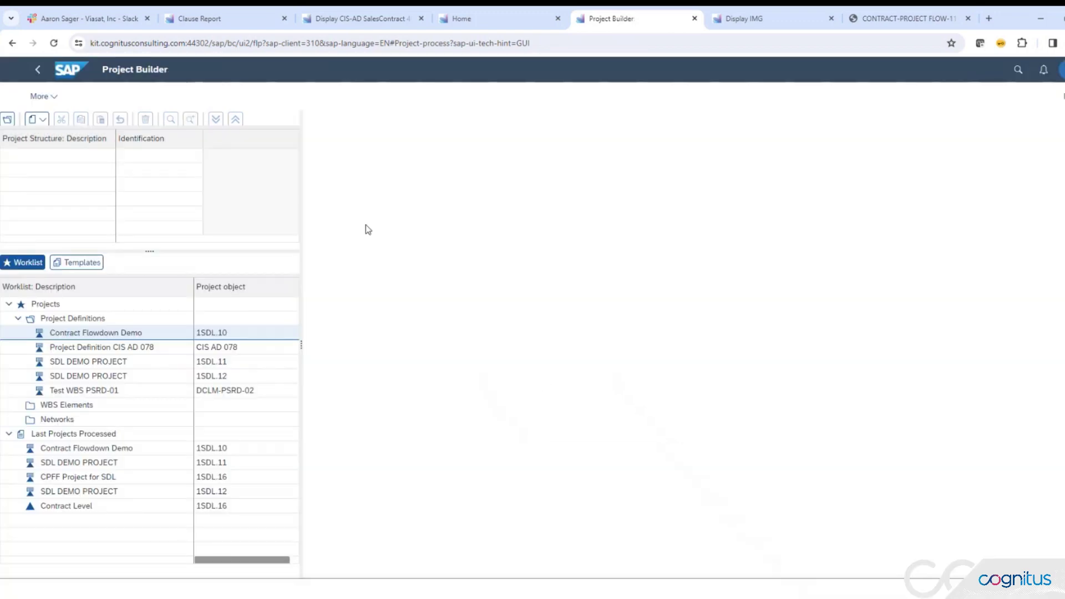
click(55, 80)
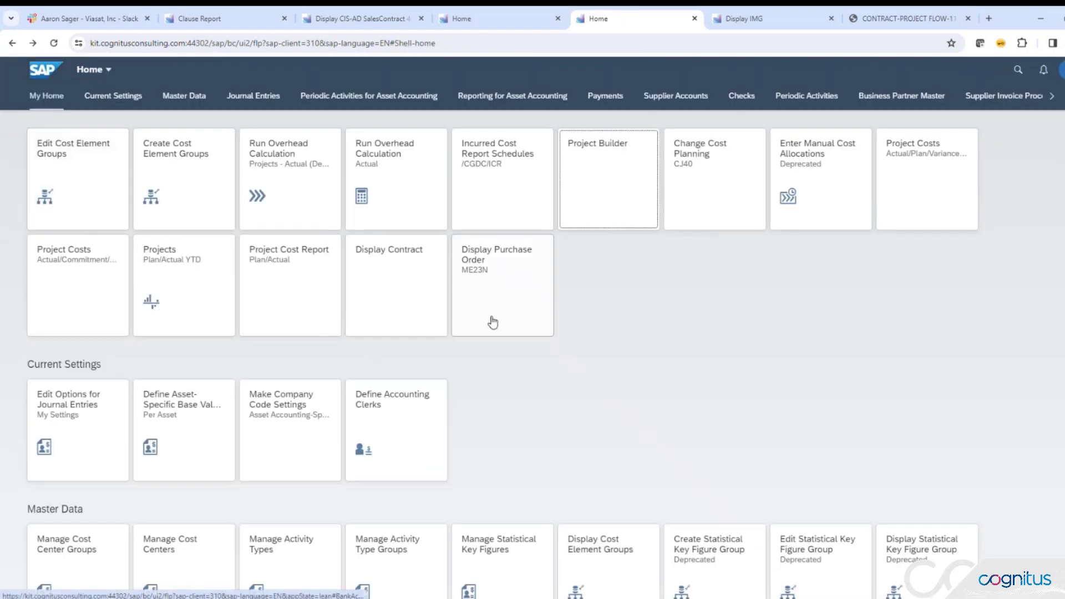
click(495, 302)
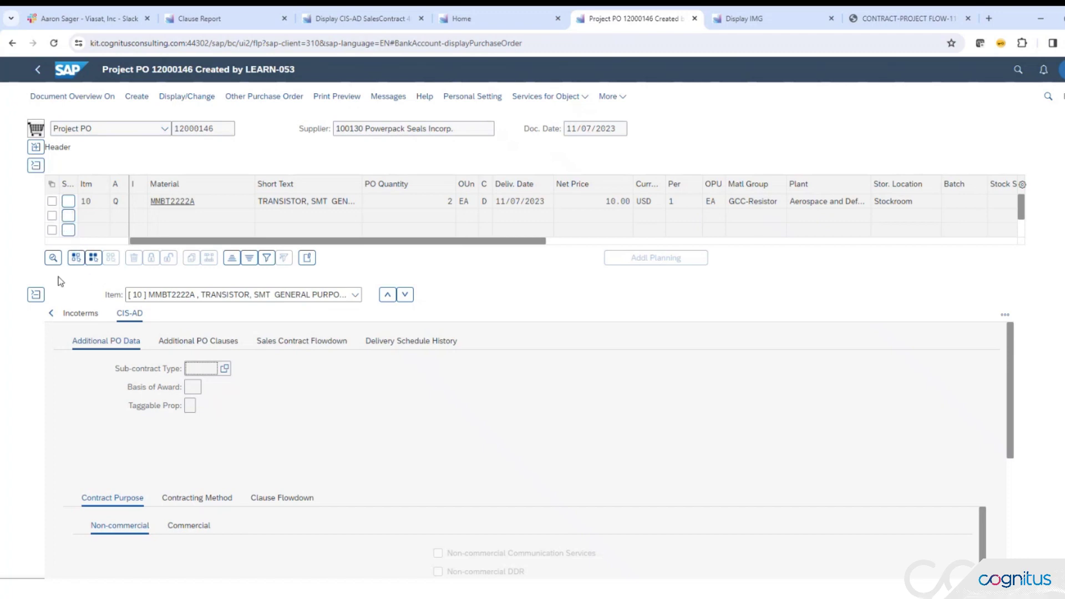
Display the CIS-AD Sales Contract Flowdown of purchase order item 10 and review the header administration data of the PCB-1 entry
click(50, 311)
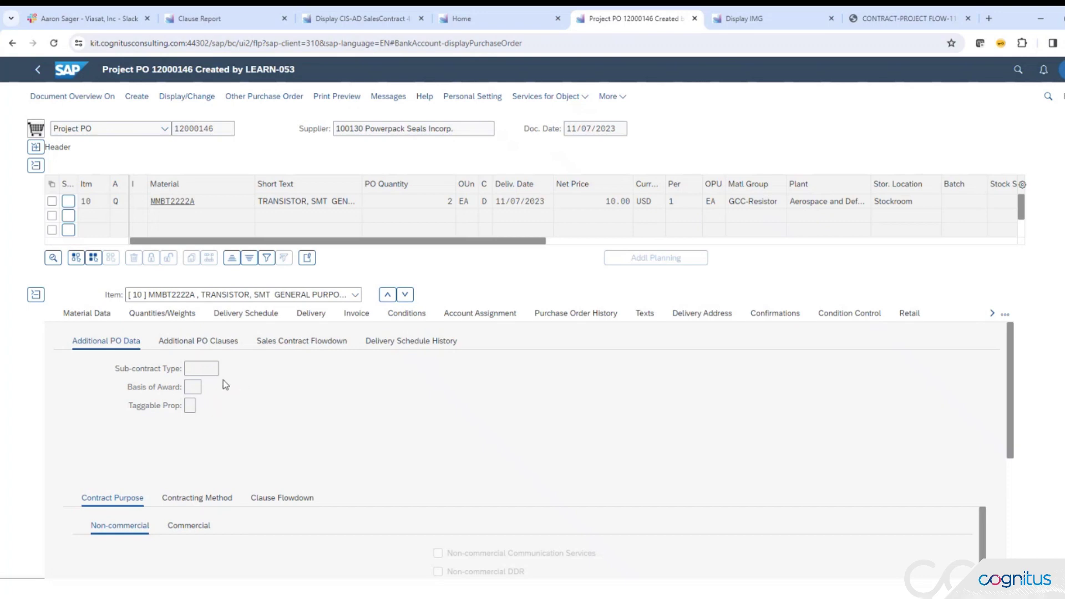
click(990, 315)
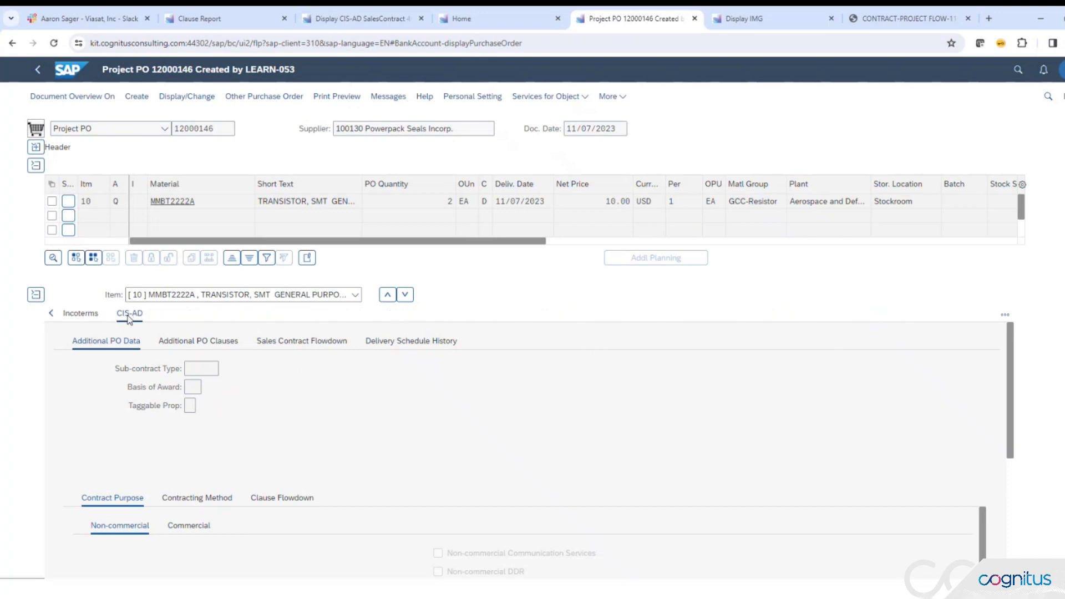
click(319, 342)
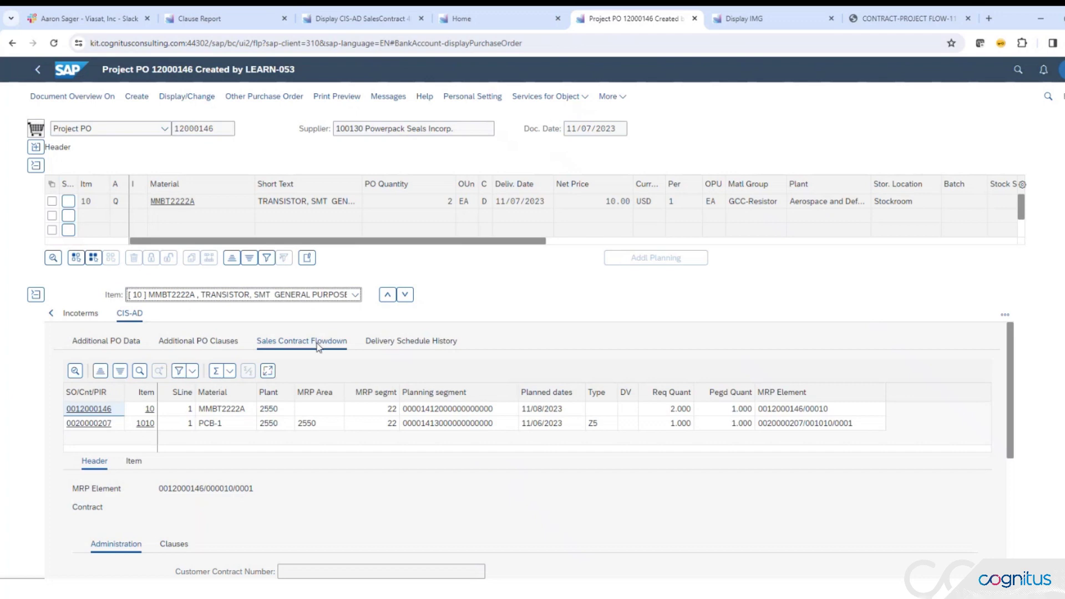
click(105, 426)
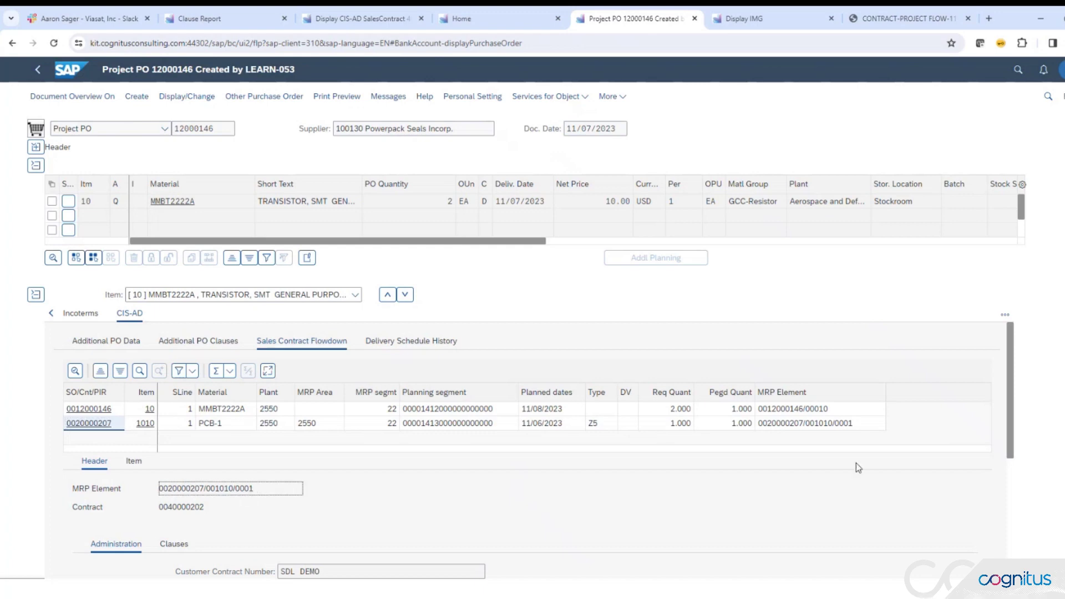
scroll(1011, 450, down, 2)
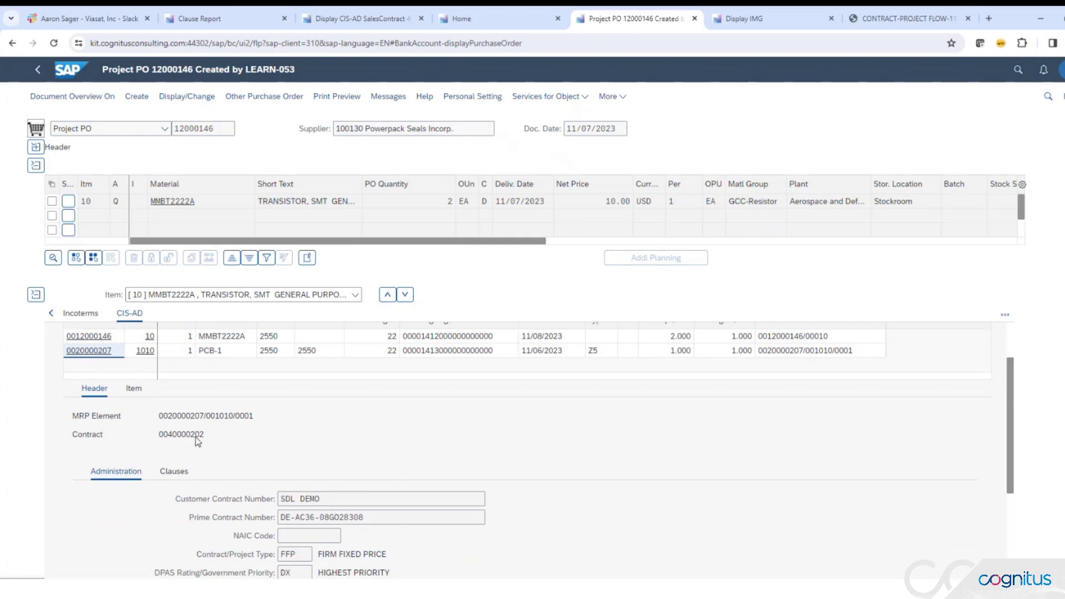
Return to the sales contract and review its header CIS-AD administration data: Prime Contract Number, Contract/Project Type and DPAS rating
click(359, 21)
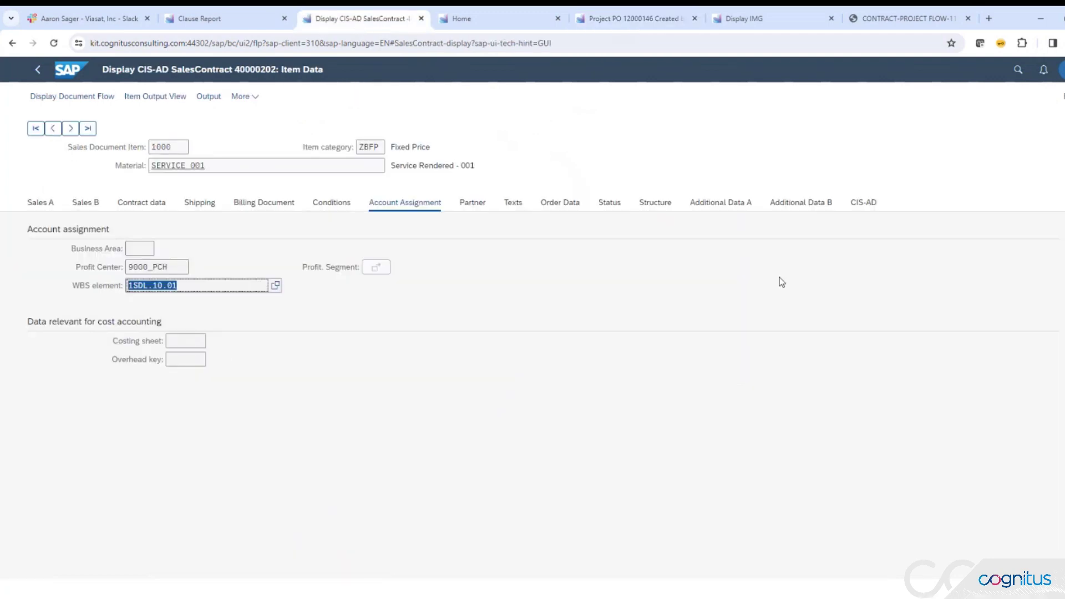
click(38, 69)
click(492, 188)
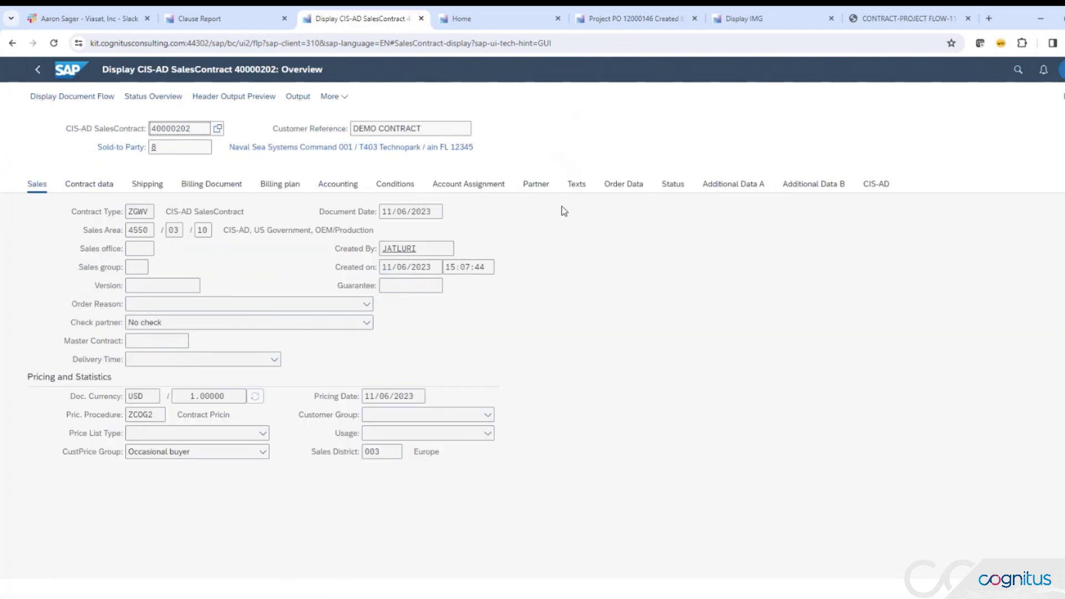
click(873, 187)
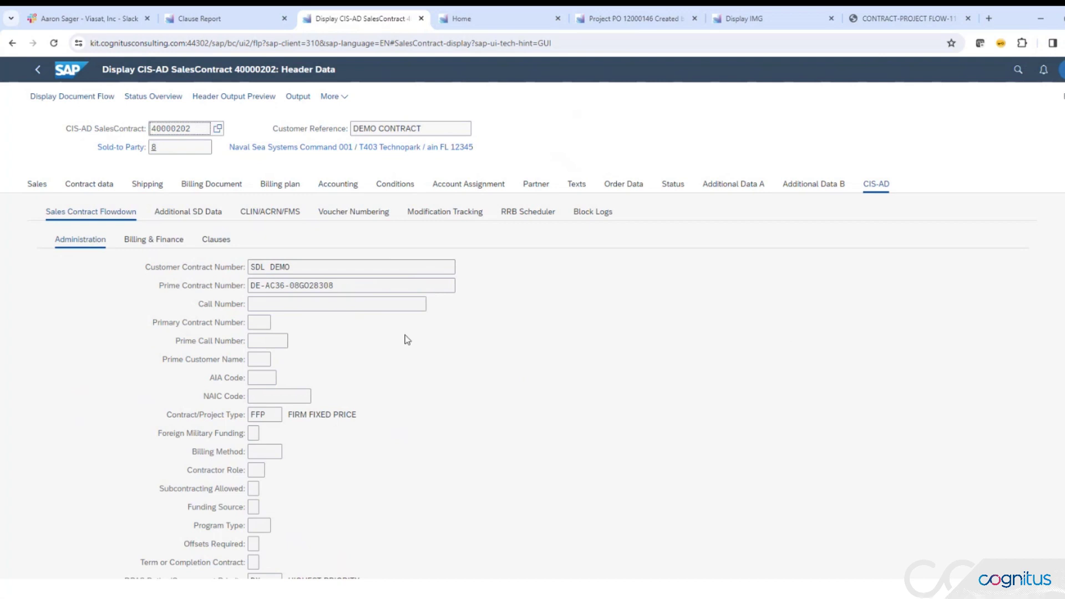
click(335, 286)
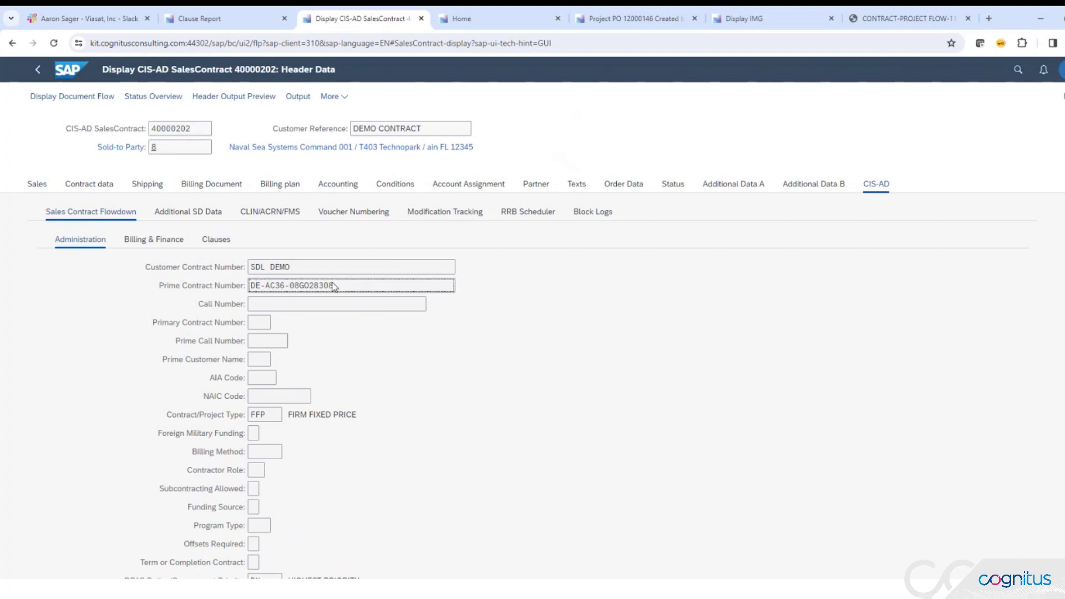
click(269, 415)
scroll(356, 430, down, 2)
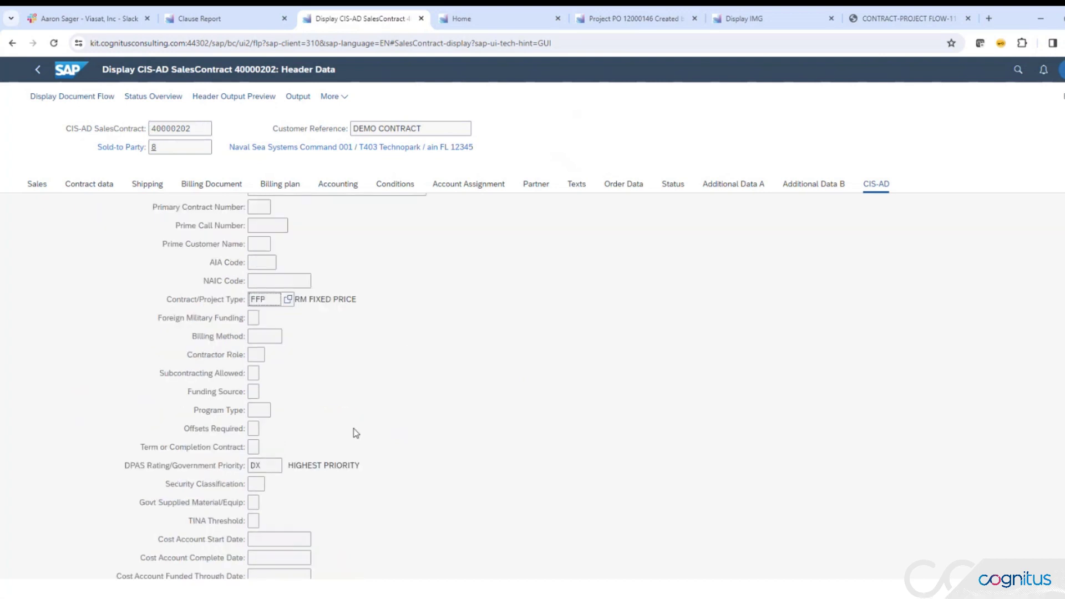
Compare the sales contract's DPAS rating with the Contract/Project Type and DPAS rating in the purchase order's header flowdown data
click(263, 469)
click(630, 18)
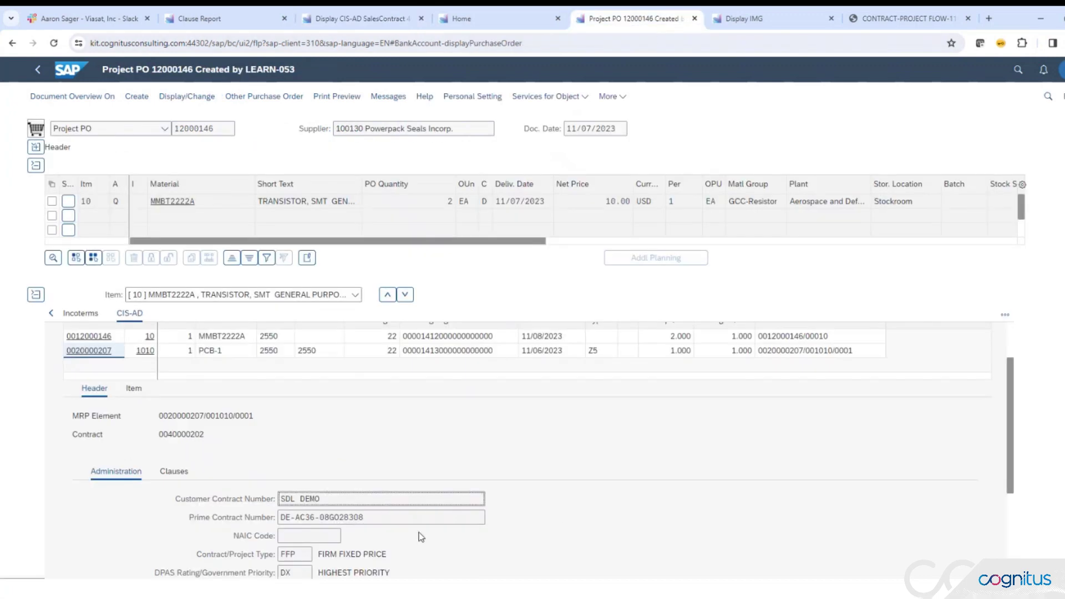
scroll(344, 516, down, 1)
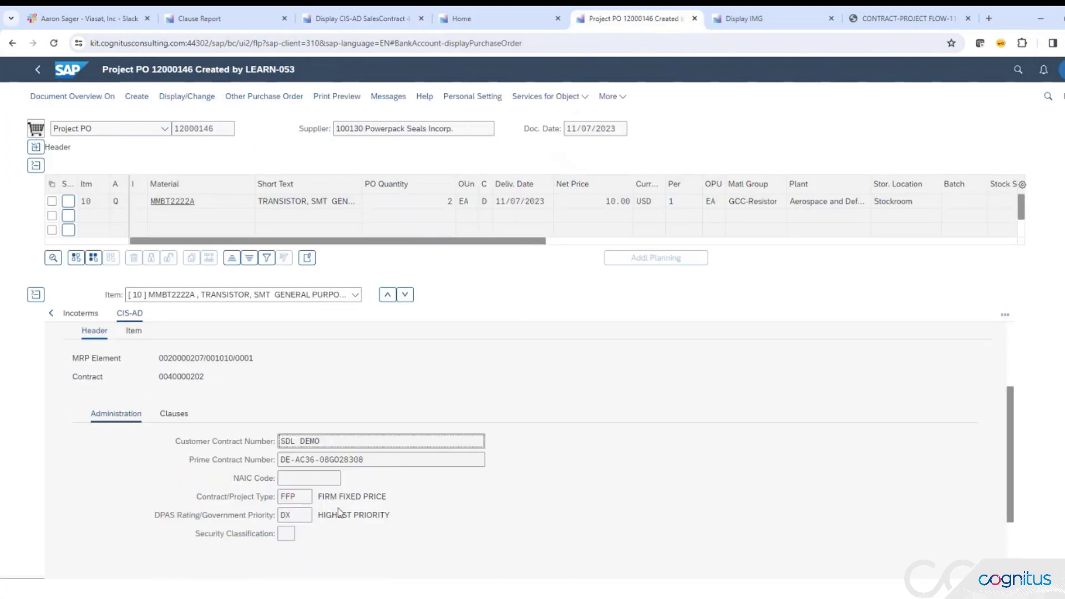
click(299, 497)
click(302, 518)
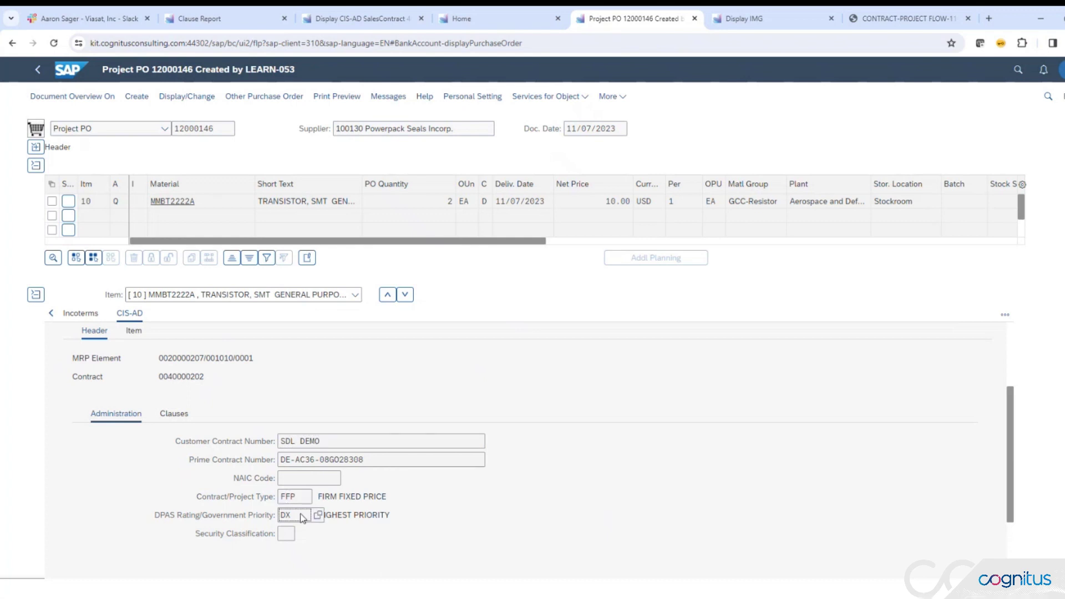
Review the item-level administration data of the PCB-1 entry in the purchase order's Sales Contract Flowdown
click(134, 333)
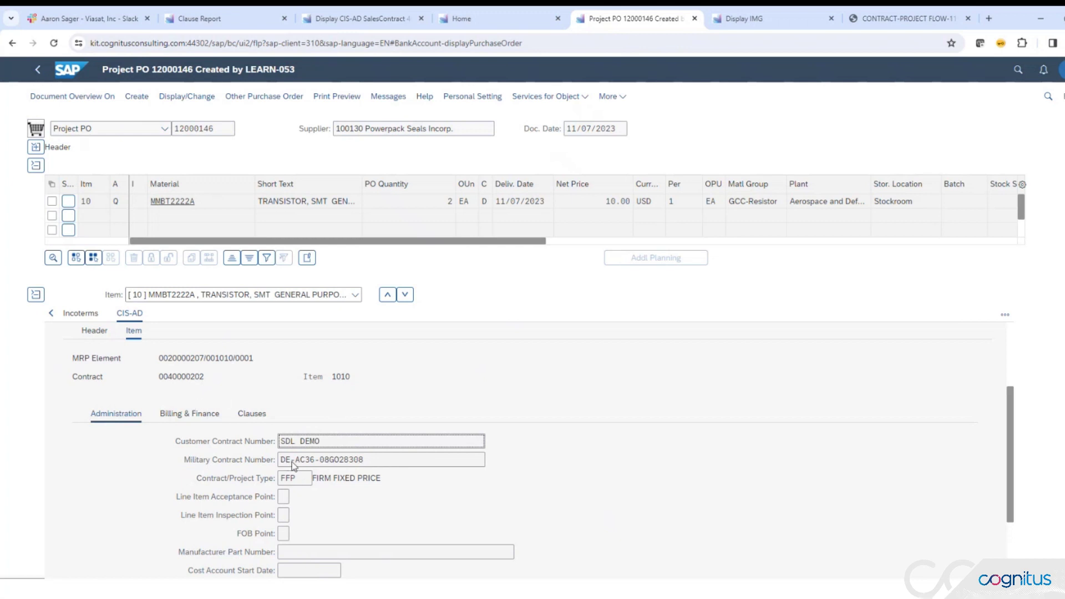
scroll(308, 512, down, 2)
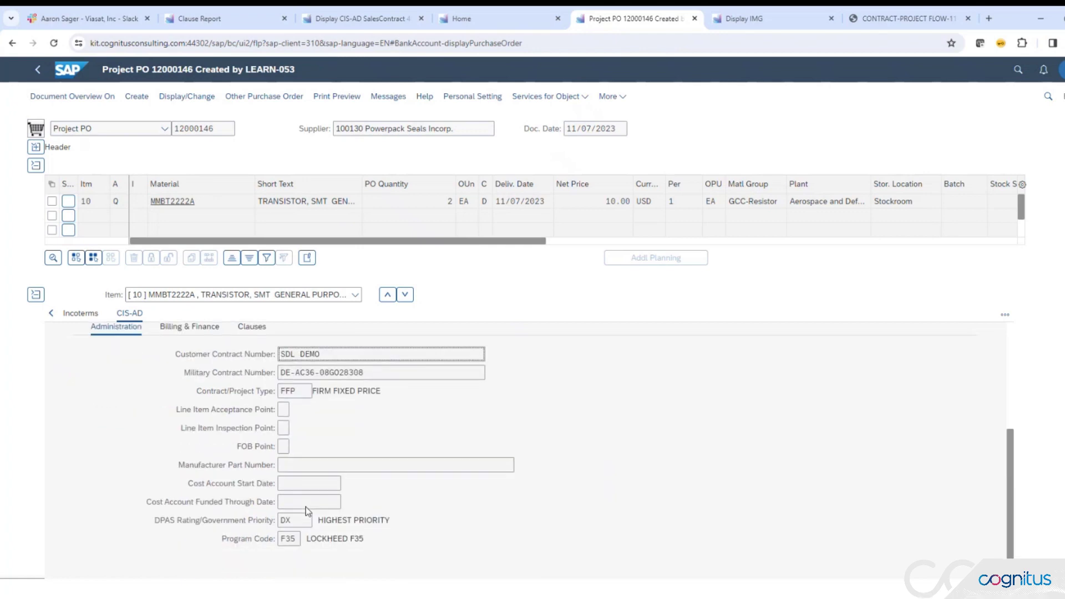
scroll(309, 510, up, 3)
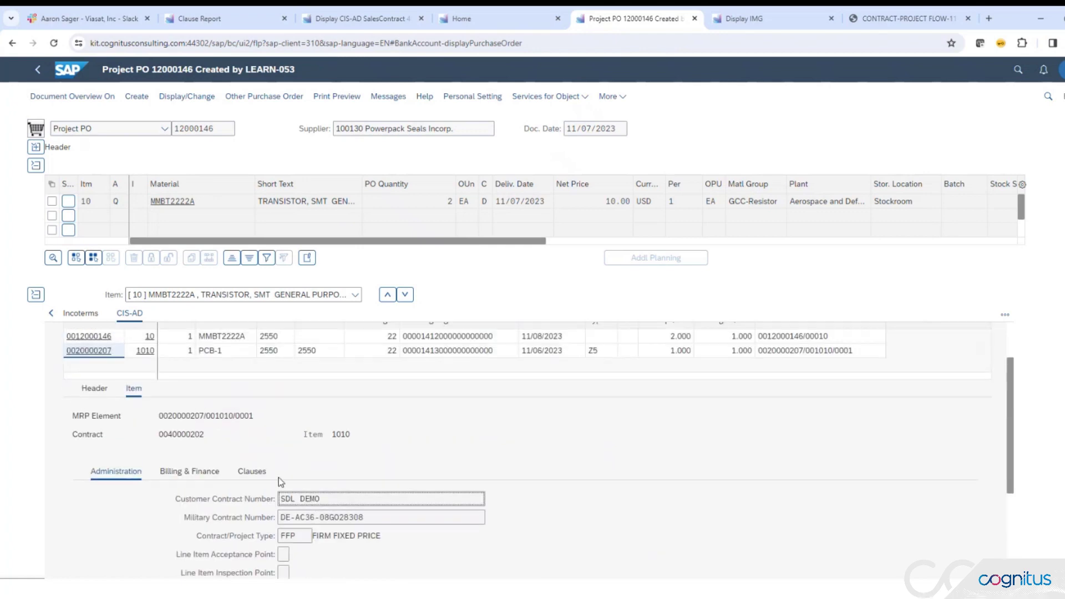
scroll(280, 481, up, 2)
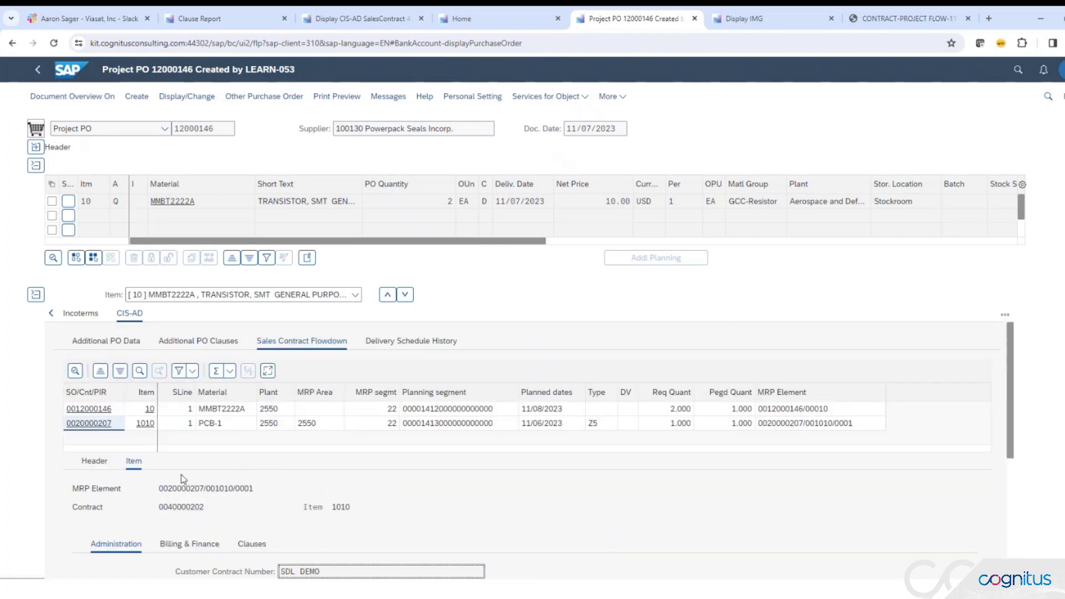
Display the item-level clauses assigned to the purchase order for the PCB-1 entry and examine the clause list
click(252, 544)
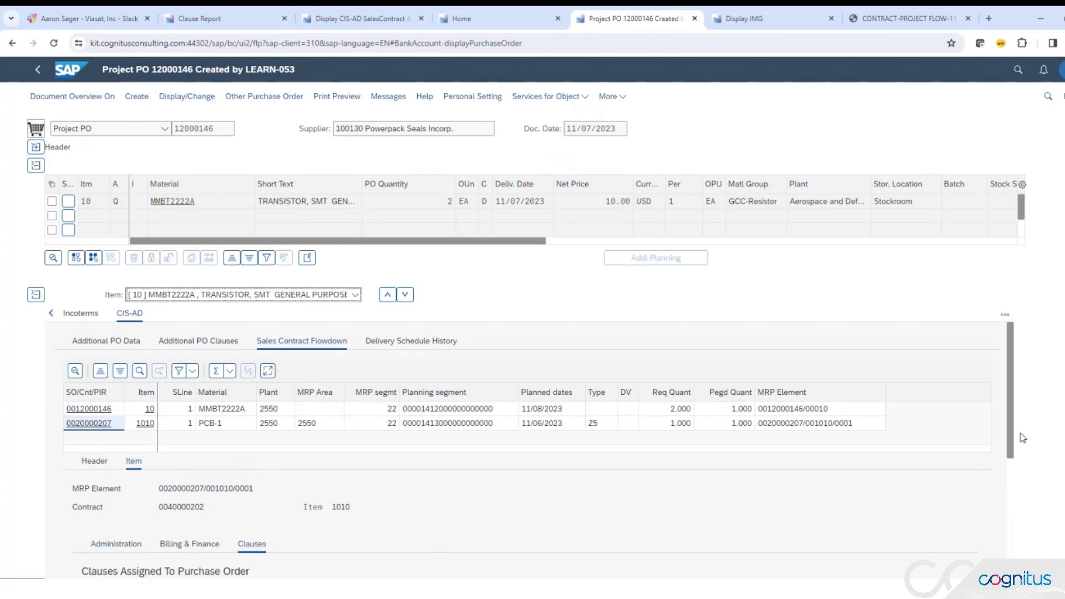
drag(1011, 446, 1013, 504)
scroll(348, 555, down, 2)
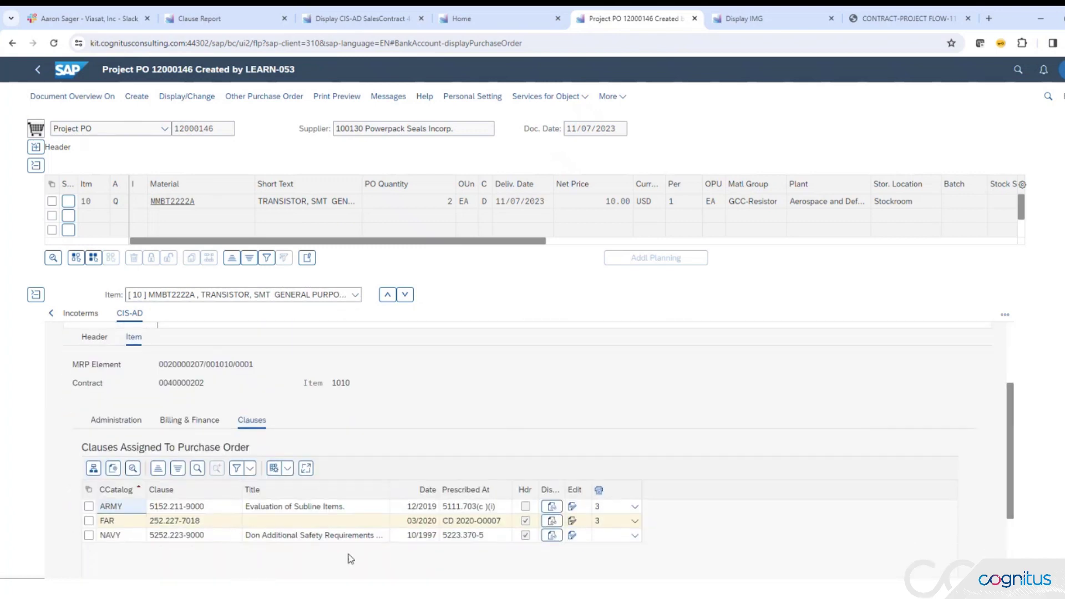
scroll(304, 524, up, 3)
scroll(306, 521, down, 1)
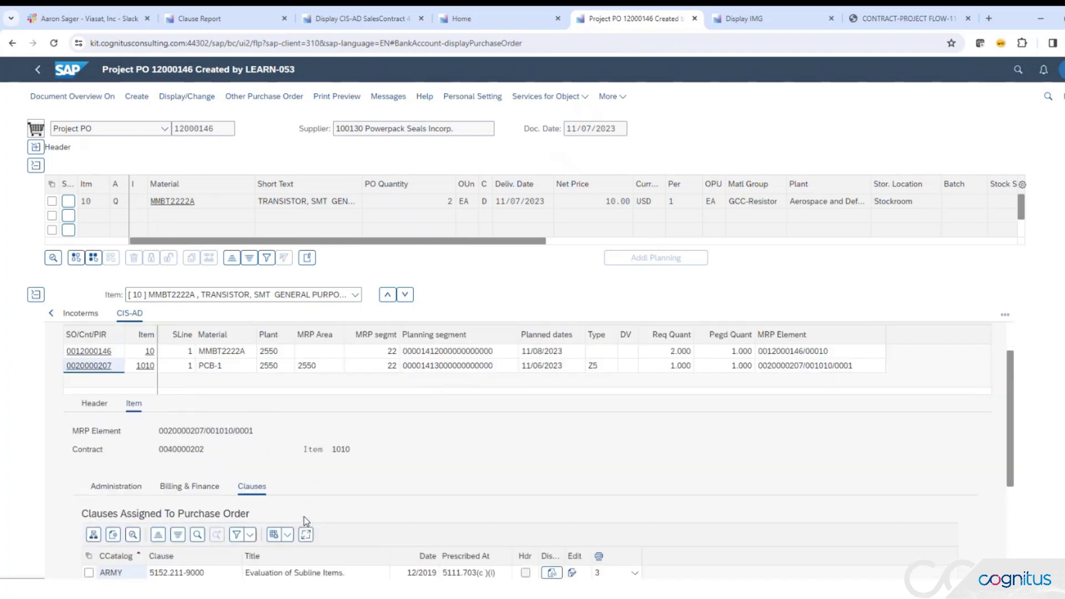
scroll(306, 521, up, 2)
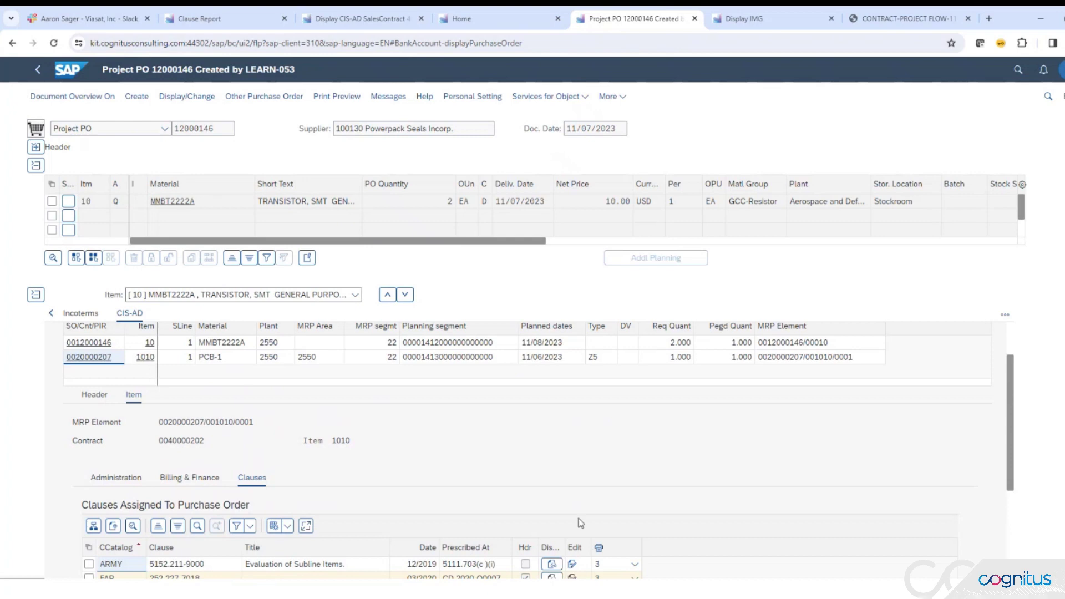
scroll(448, 492, down, 2)
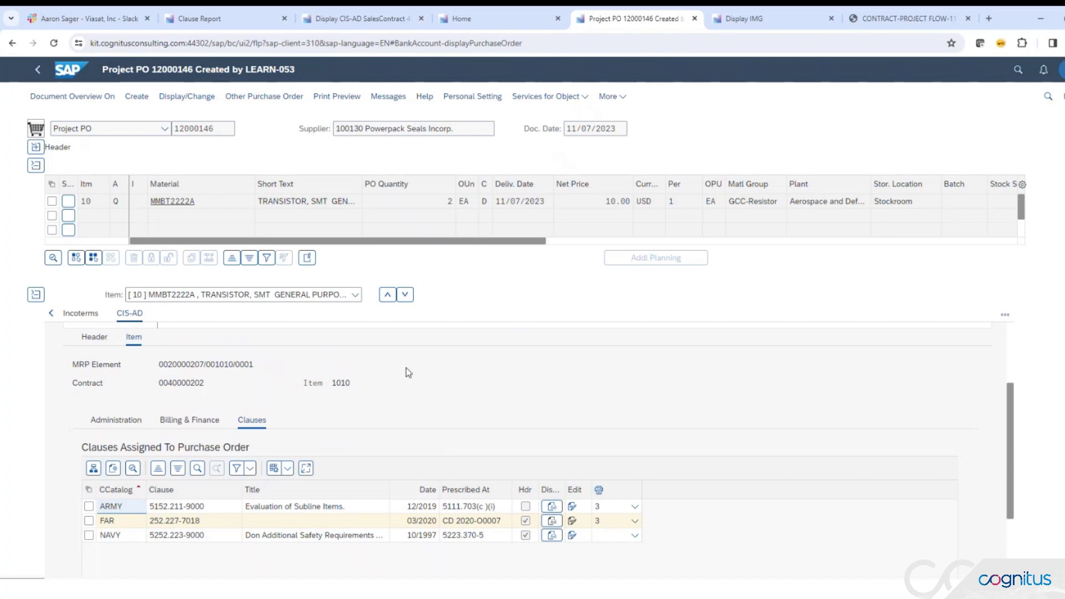
Leave the purchase order, search the apps for "production order" and open the Display Production Order app
click(38, 73)
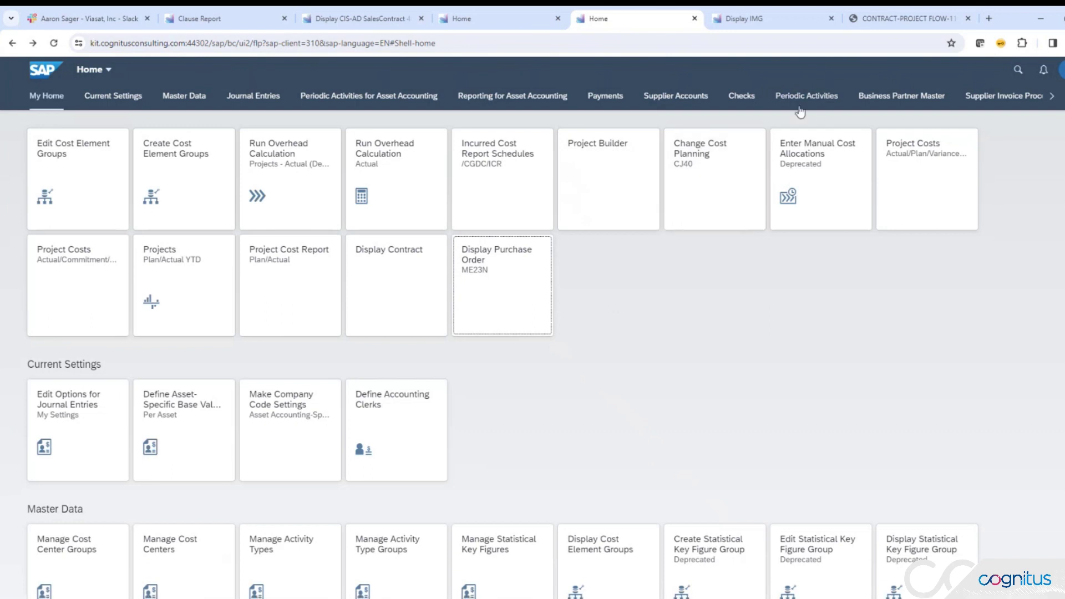
click(1017, 70)
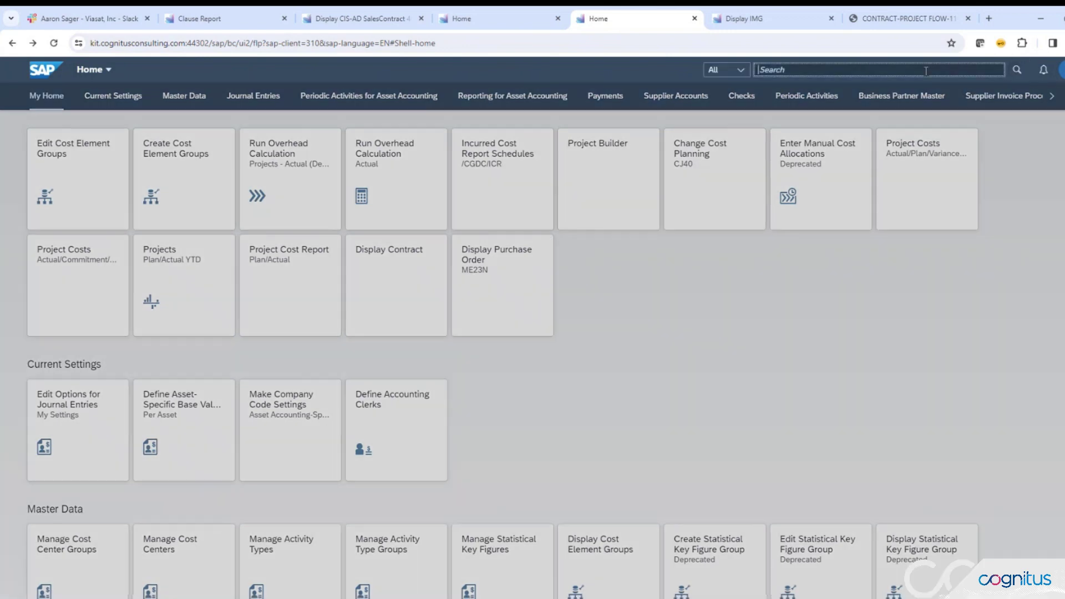
text(production)
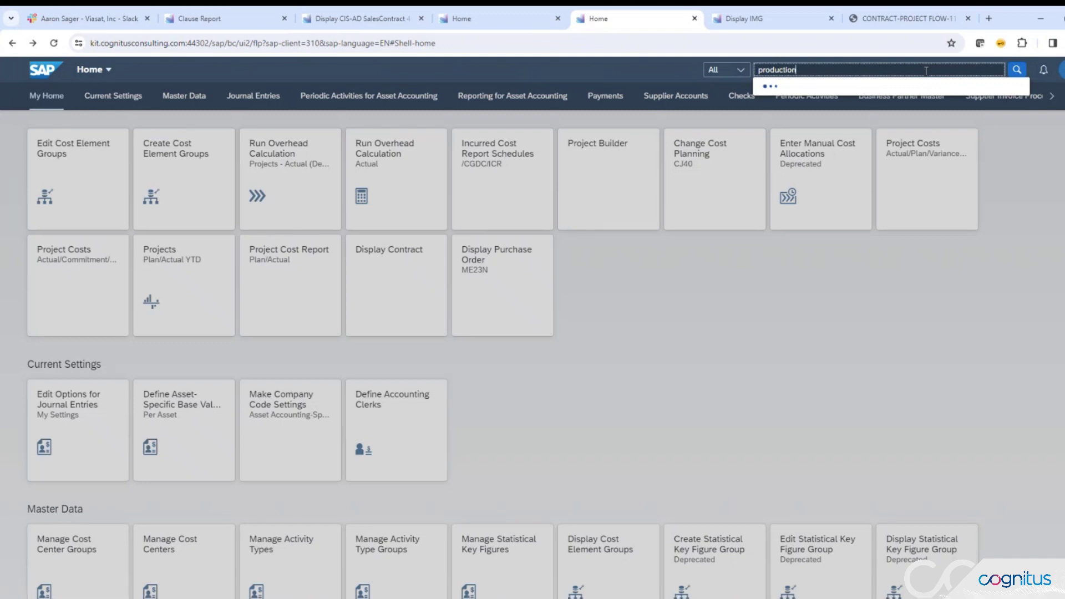
text( order)
key(Return)
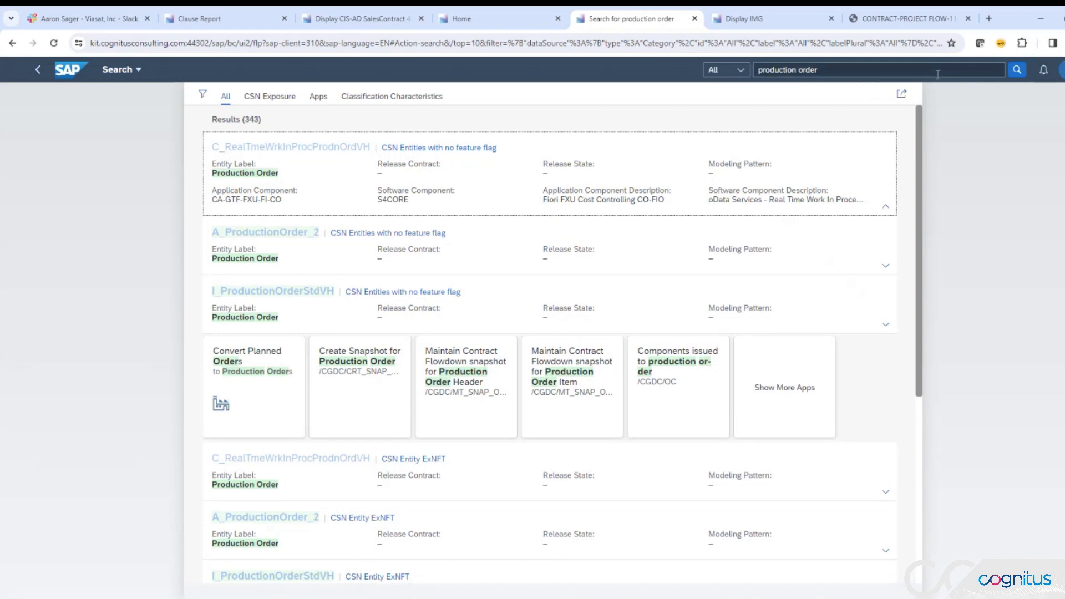
scroll(520, 266, down, 2)
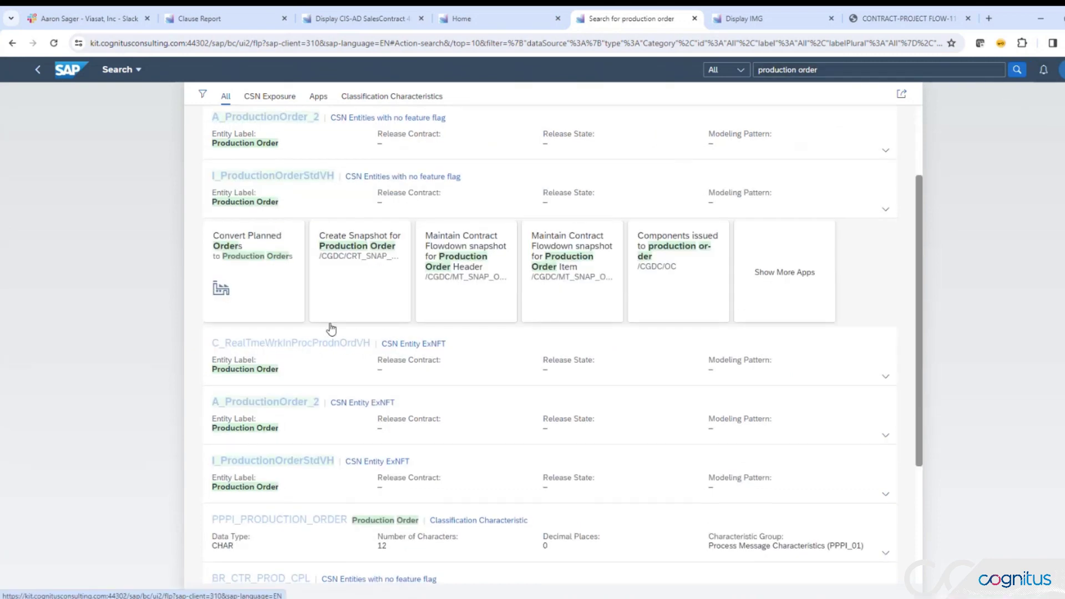
scroll(433, 309, up, 2)
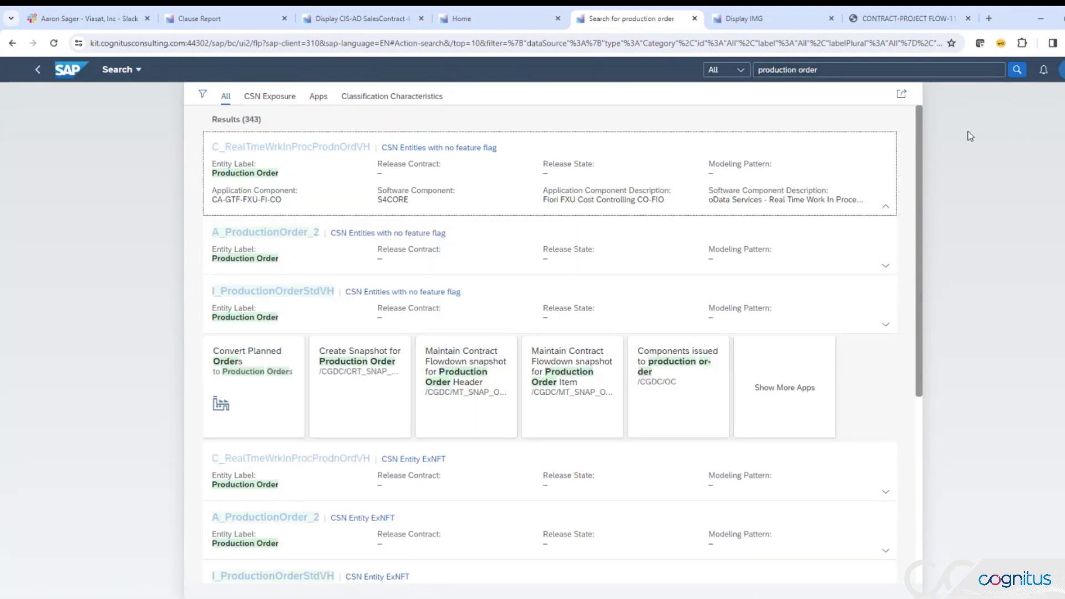
click(789, 392)
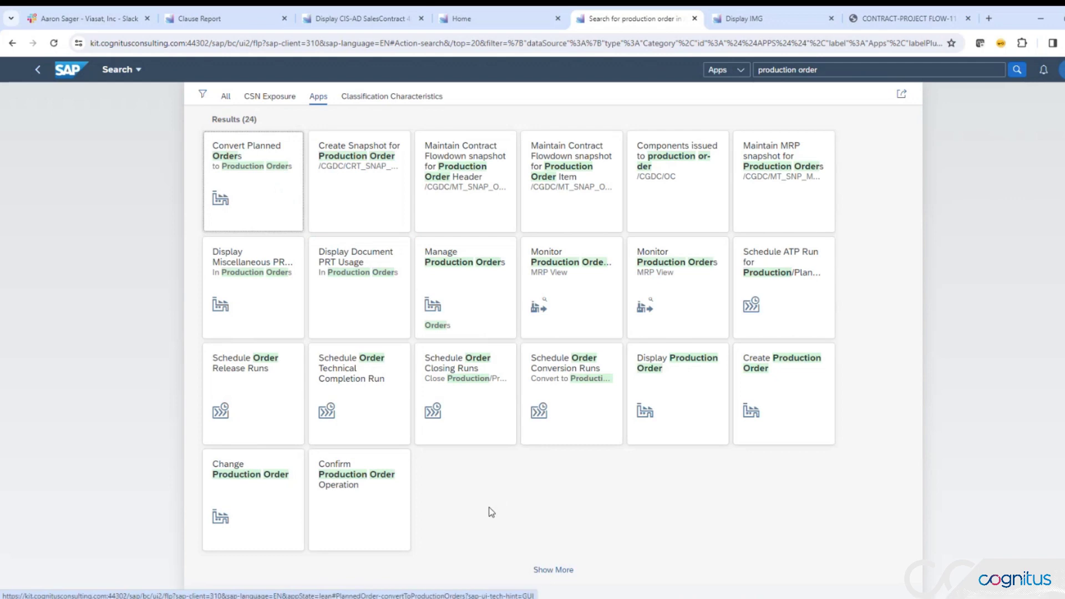
click(667, 388)
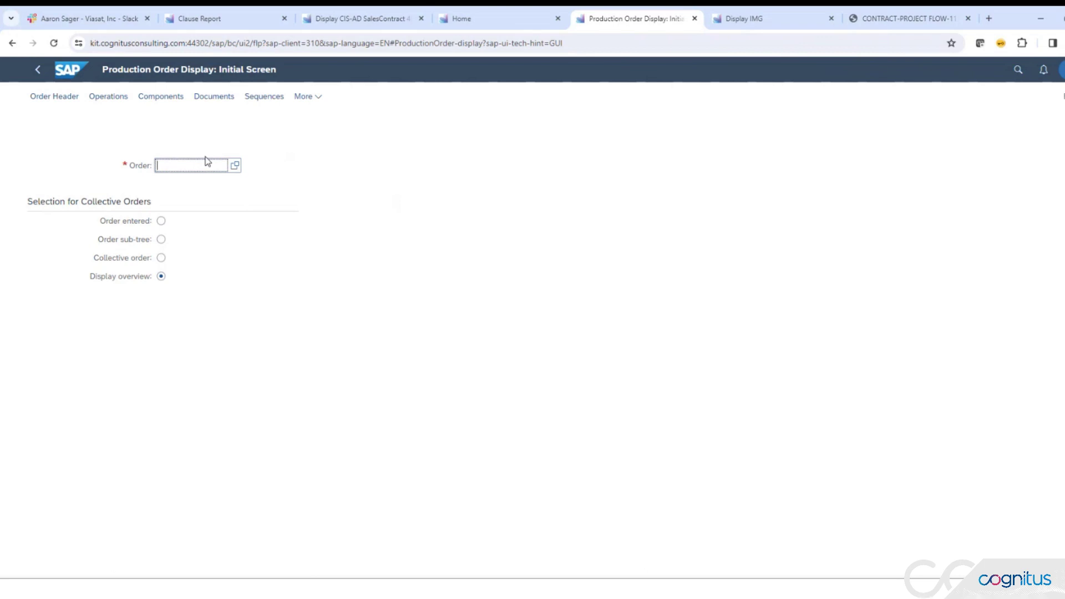
Display the first suggested production order starting with 17 and show its CIS-AD Sales Contract Flowdown
text(7)
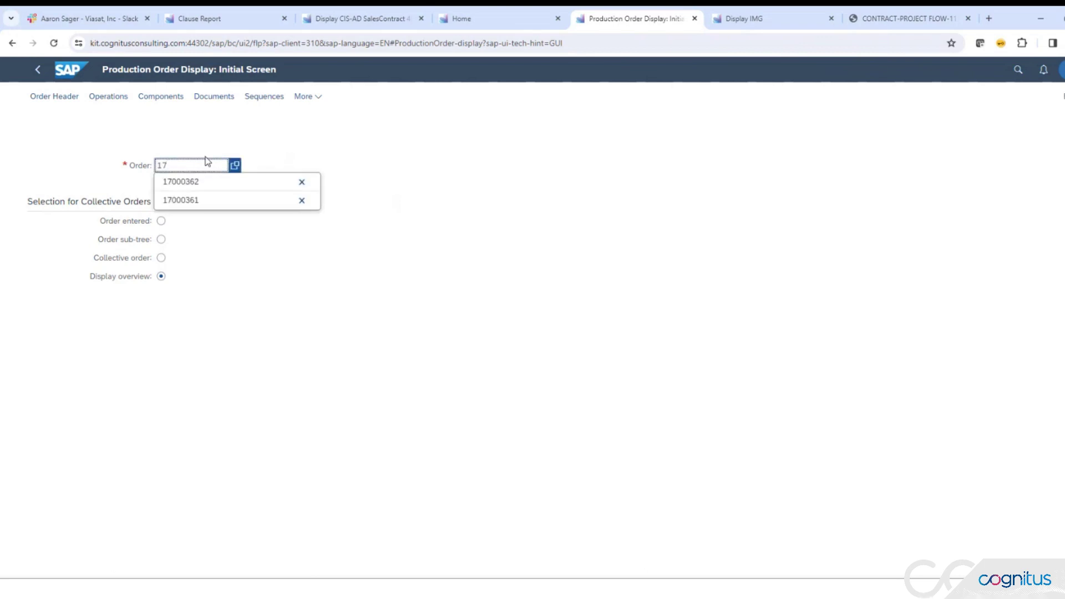
key(Down)
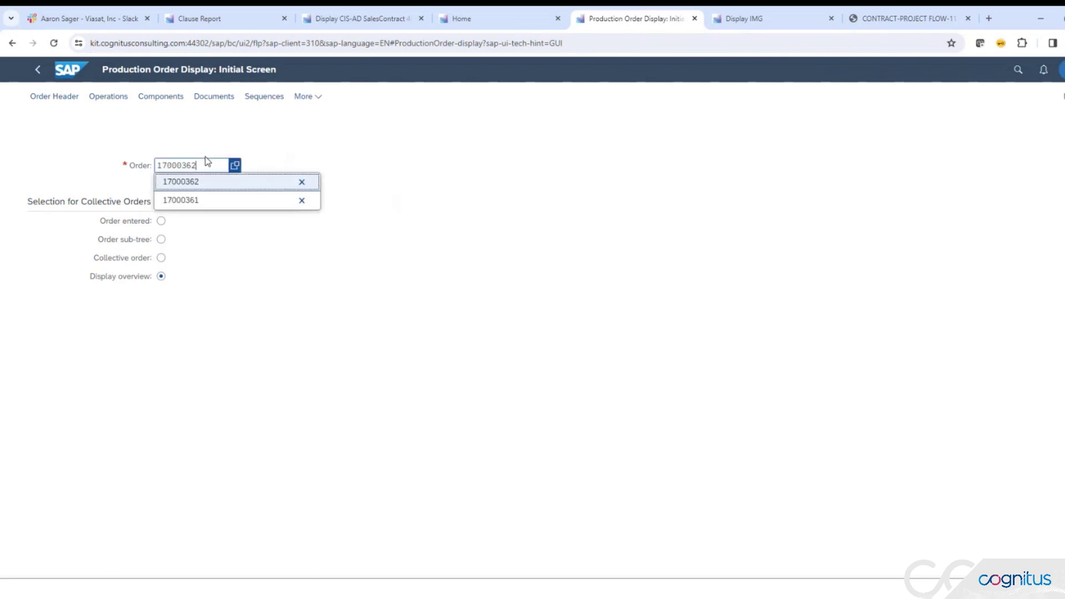
key(Return)
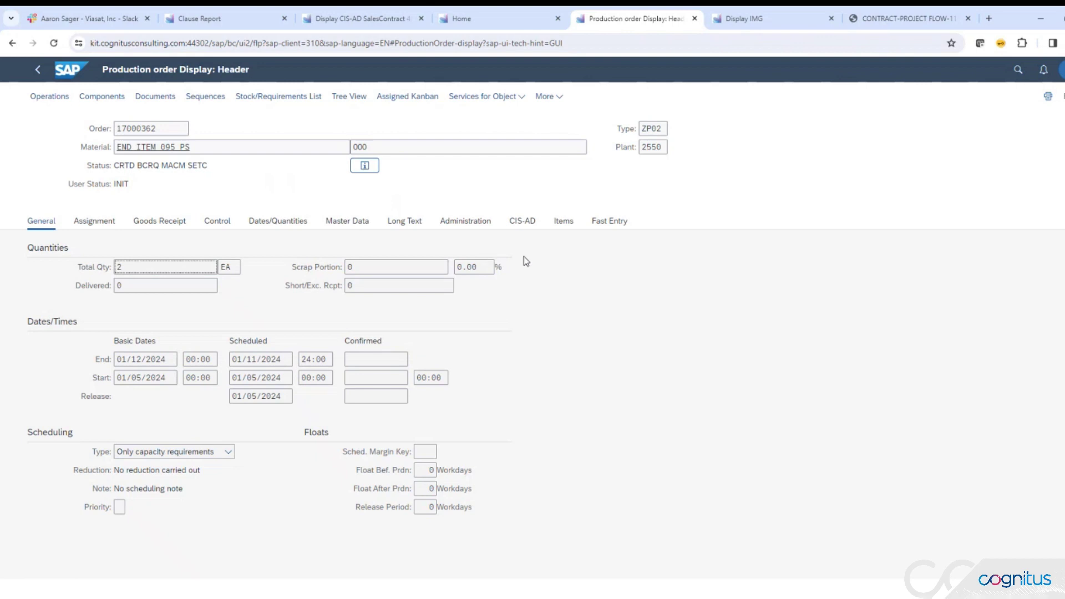
click(522, 222)
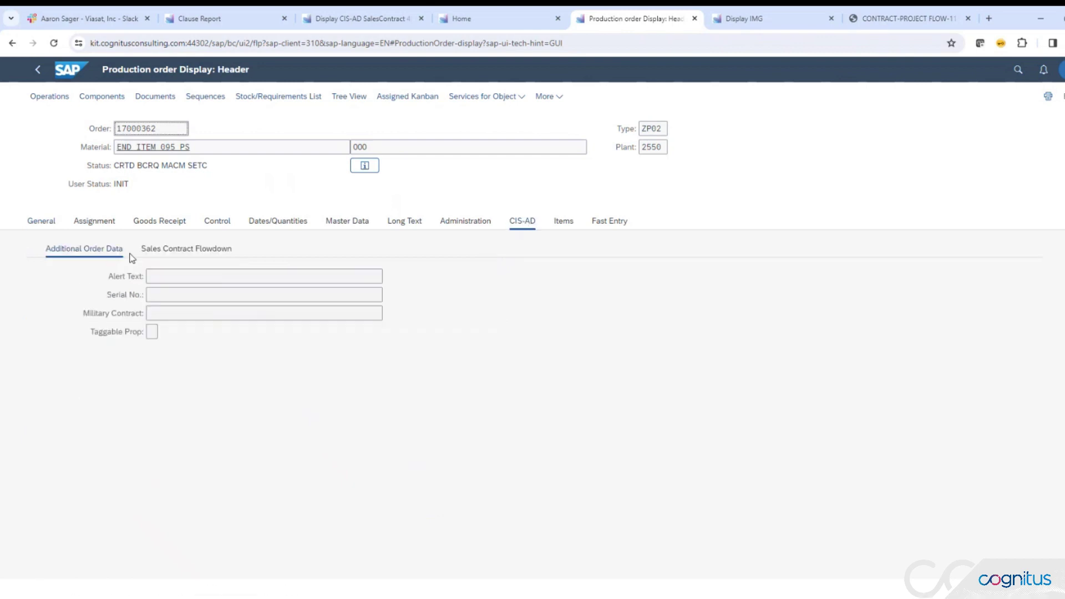
click(160, 251)
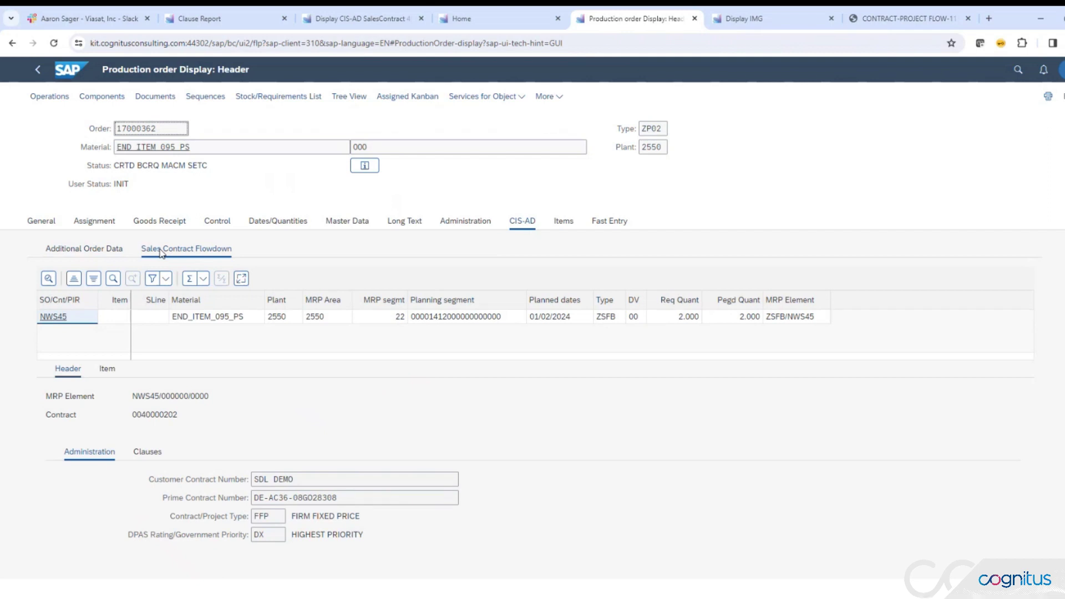
Review the contract, customer contract and prime contract numbers in the production order's header flowdown data, and display its assigned clauses
click(170, 417)
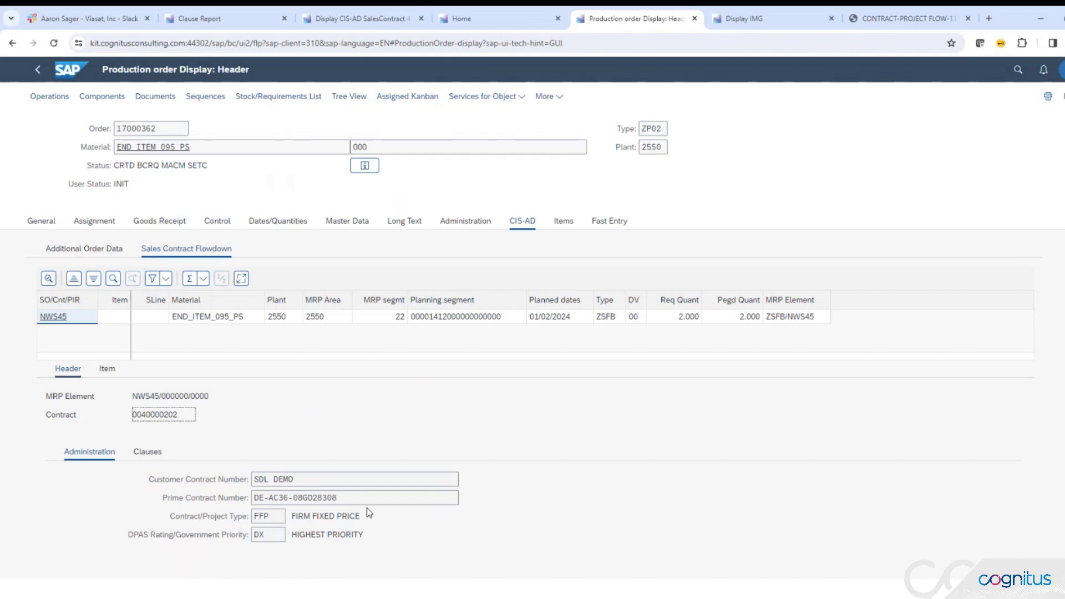
click(299, 484)
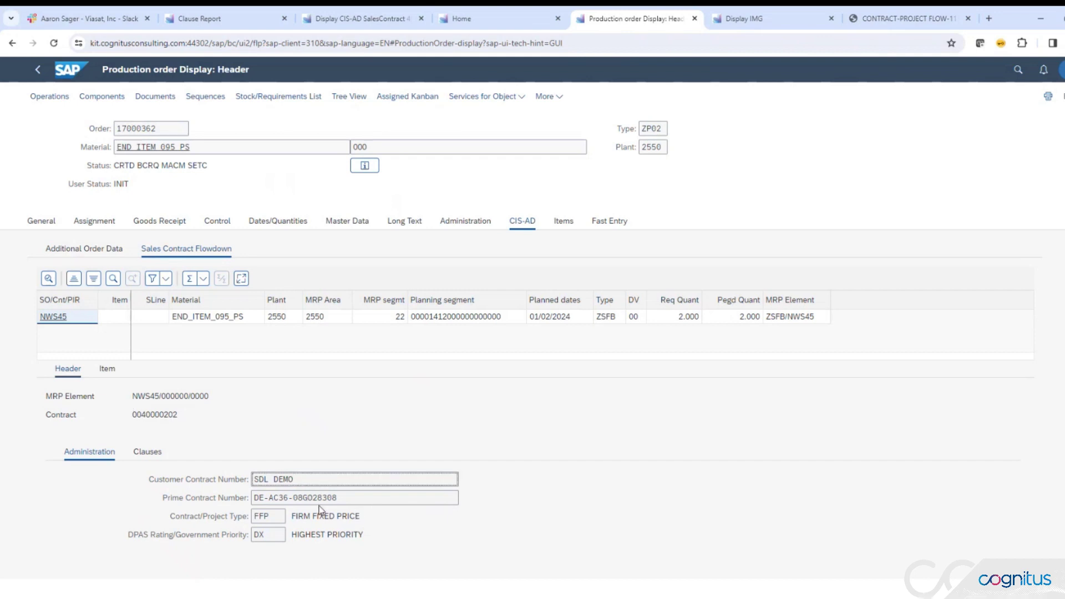
click(321, 502)
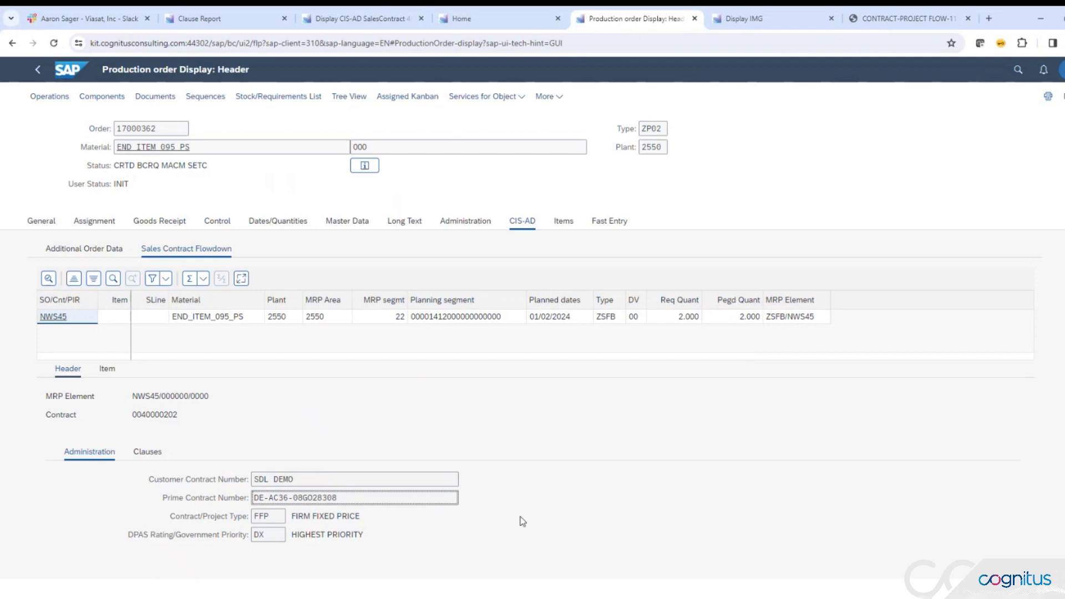
scroll(488, 527, down, 1)
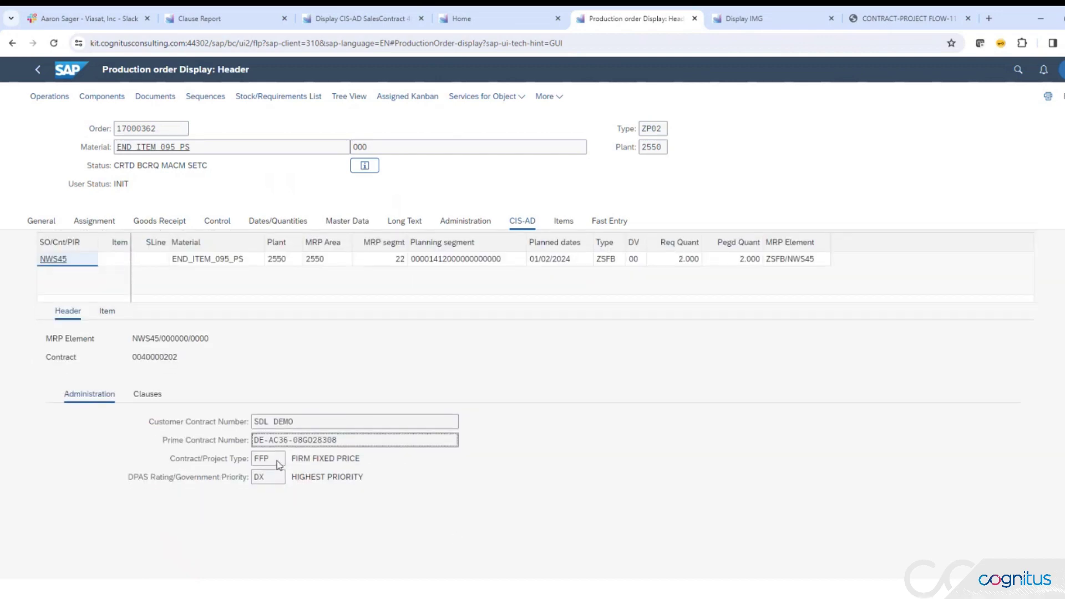
click(147, 395)
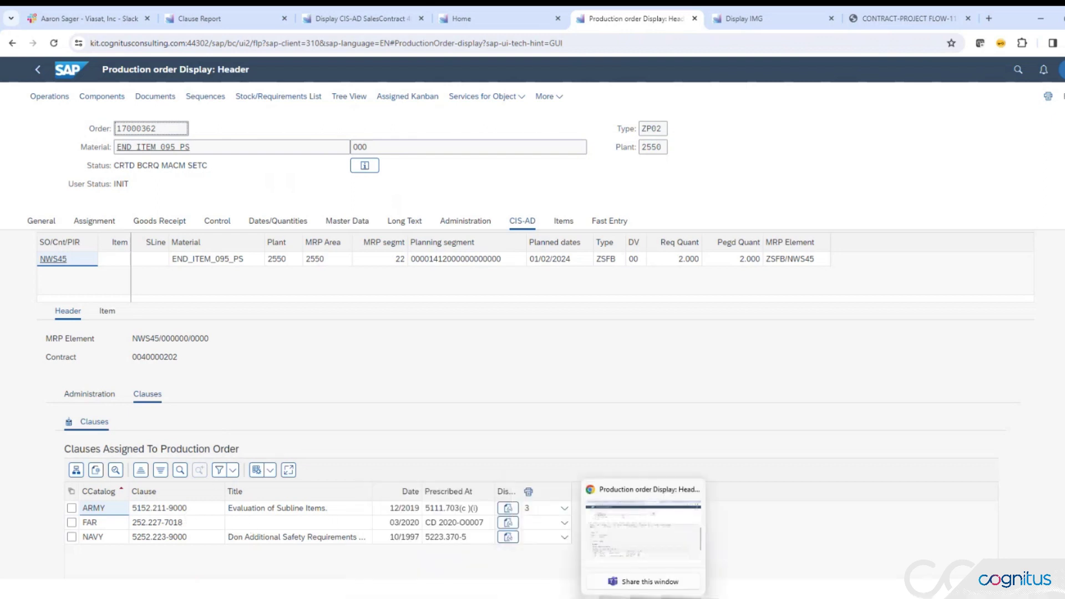
click(650, 552)
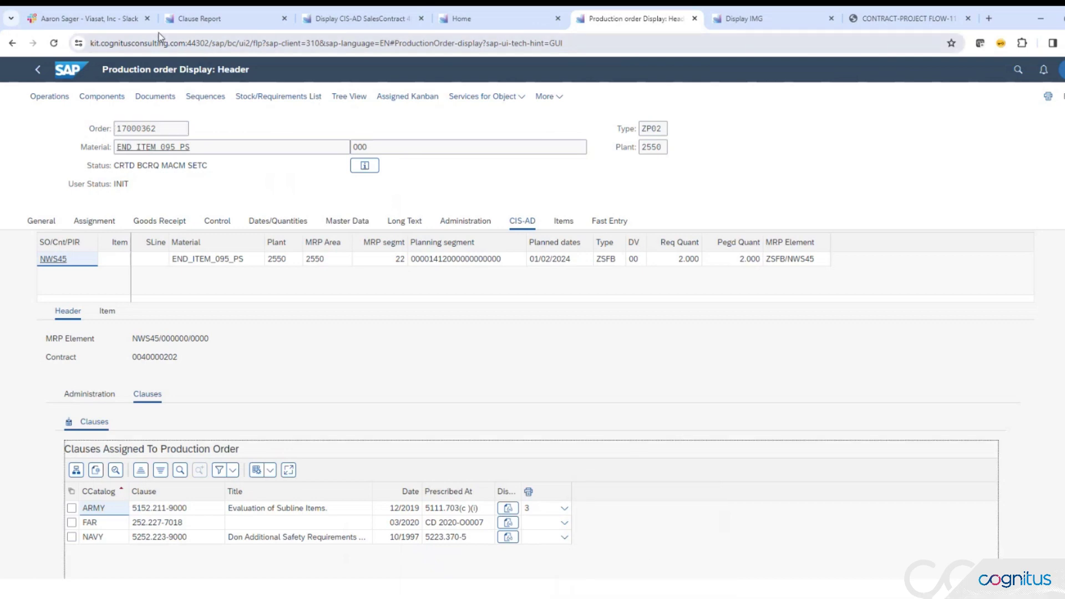
Switch to the CONTRACT-PROJECT FLOW diagram and examine the process flow around the production order and outbound delivery
click(884, 19)
scroll(542, 346, down, 3)
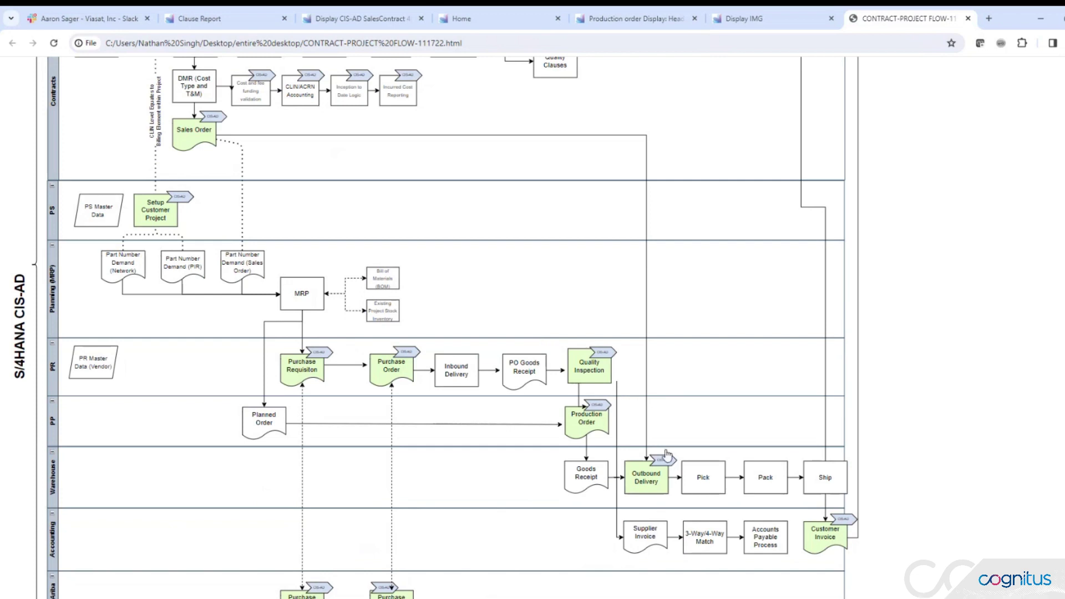